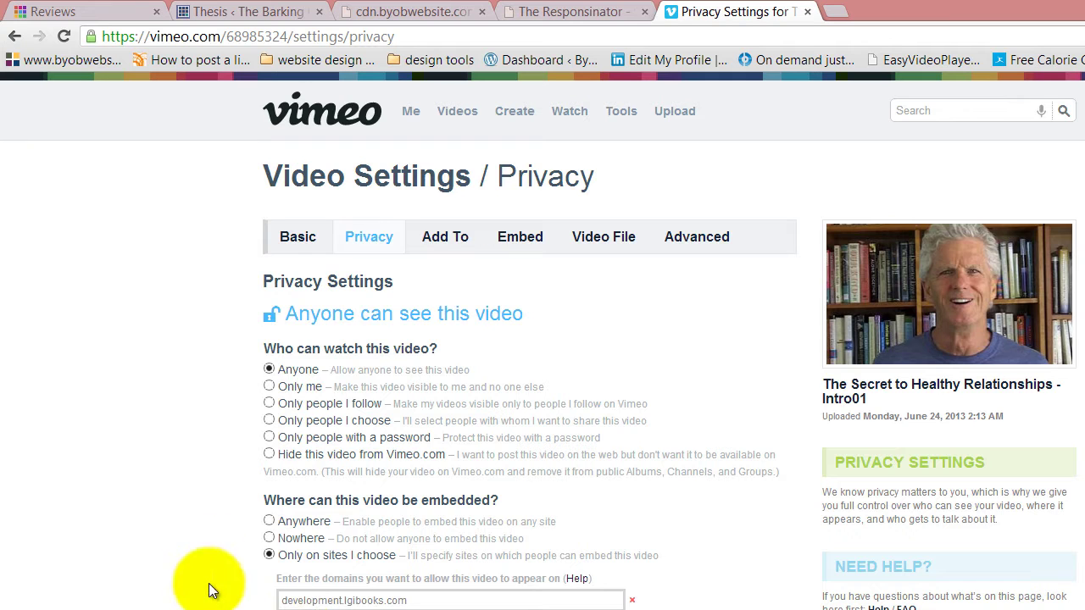
left_click(240, 9)
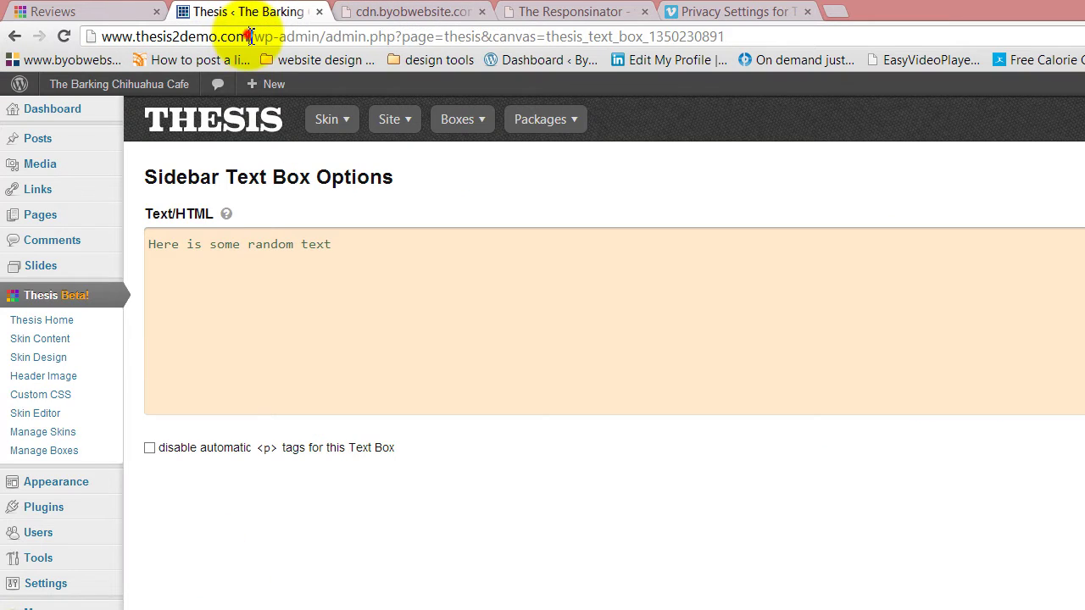
left_click_drag(250, 36, 99, 34)
key("ctrl+c")
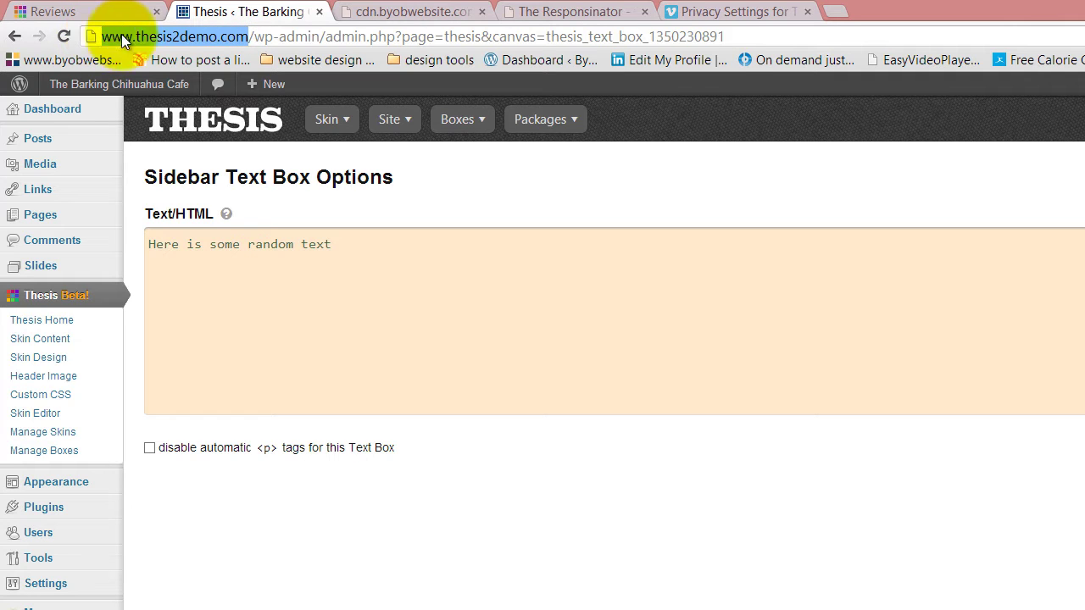
left_click(729, 11)
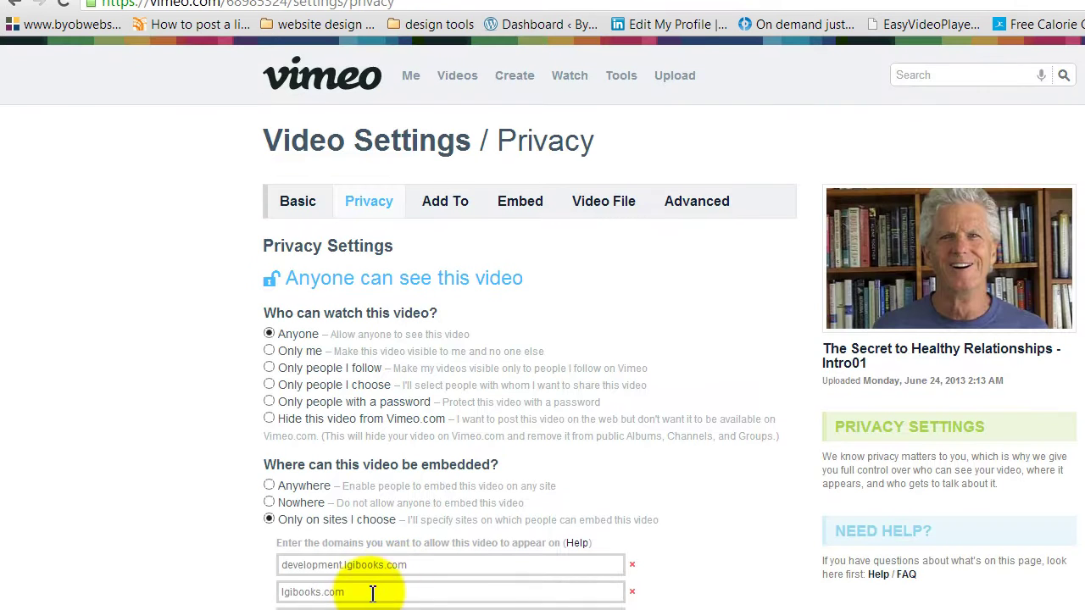
left_click(338, 588)
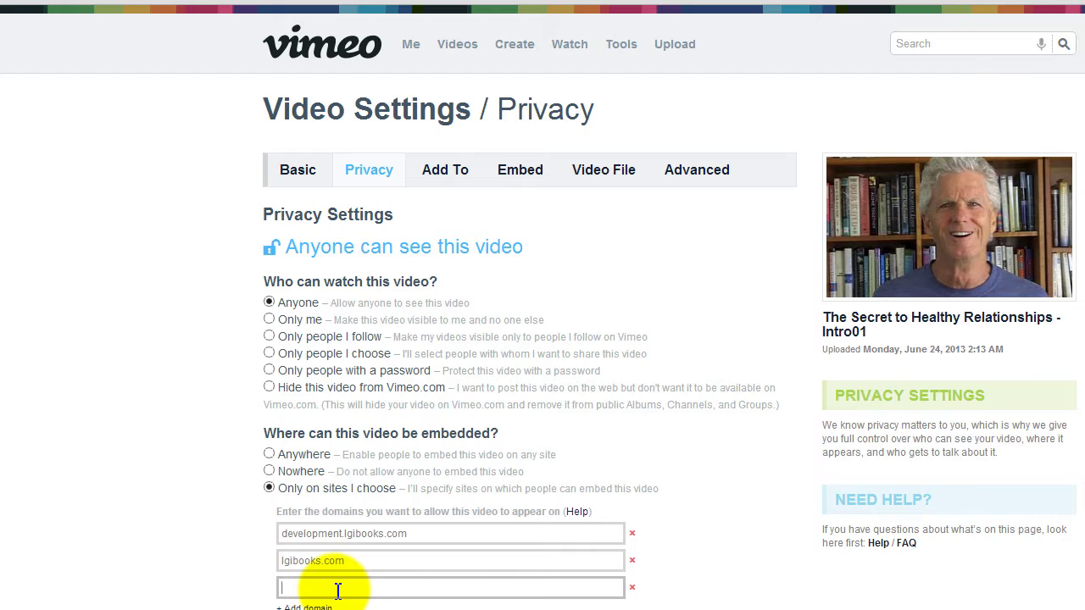
key("ctrl+v")
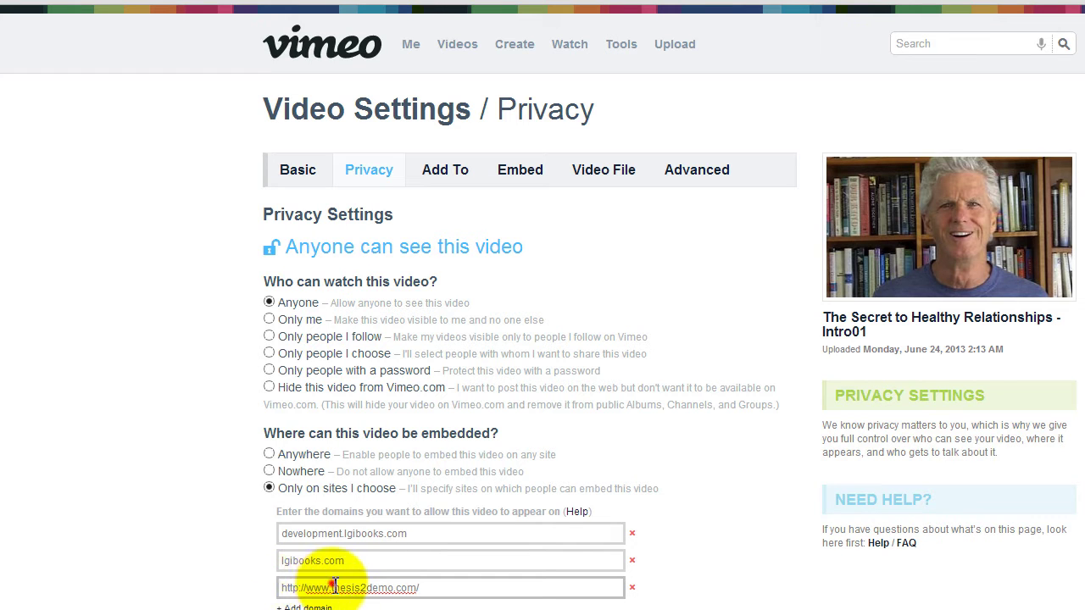
left_click_drag(335, 588, 269, 600)
key("BackSpace")
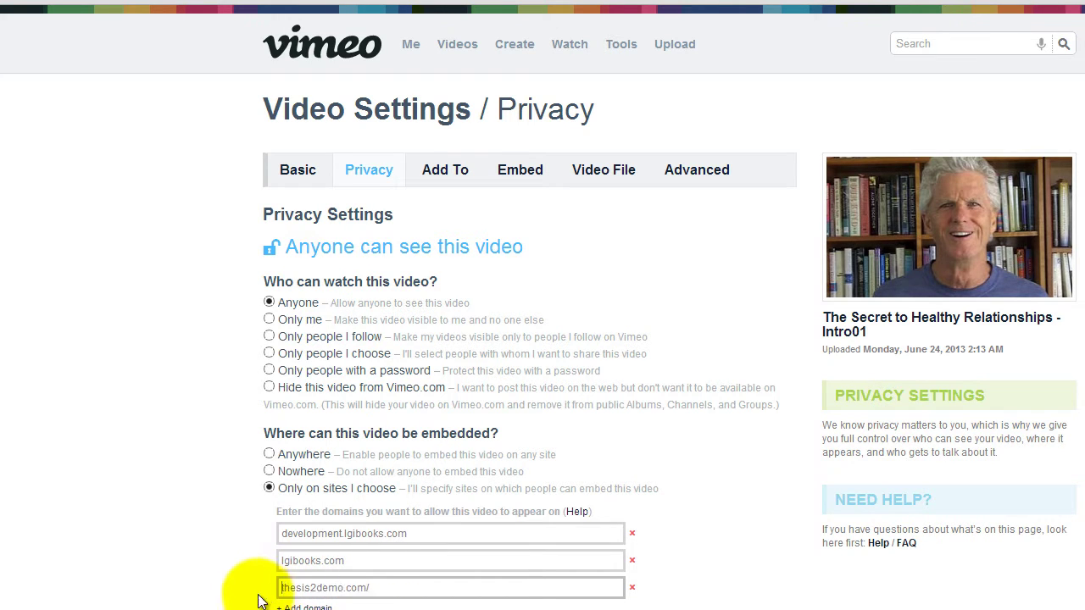
left_click(226, 569)
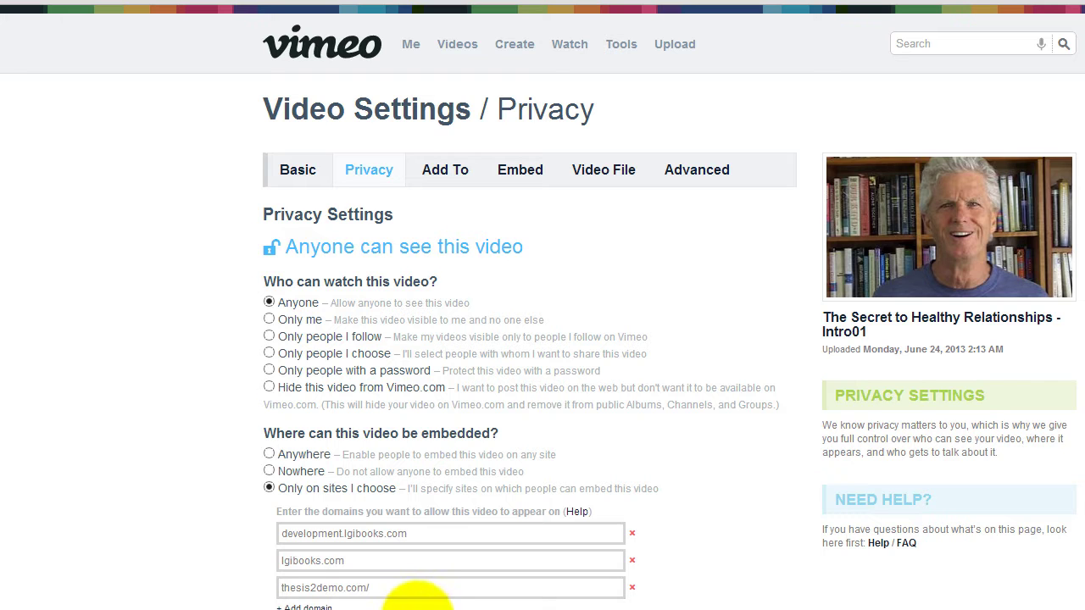
scroll(643, 331, "down", 4)
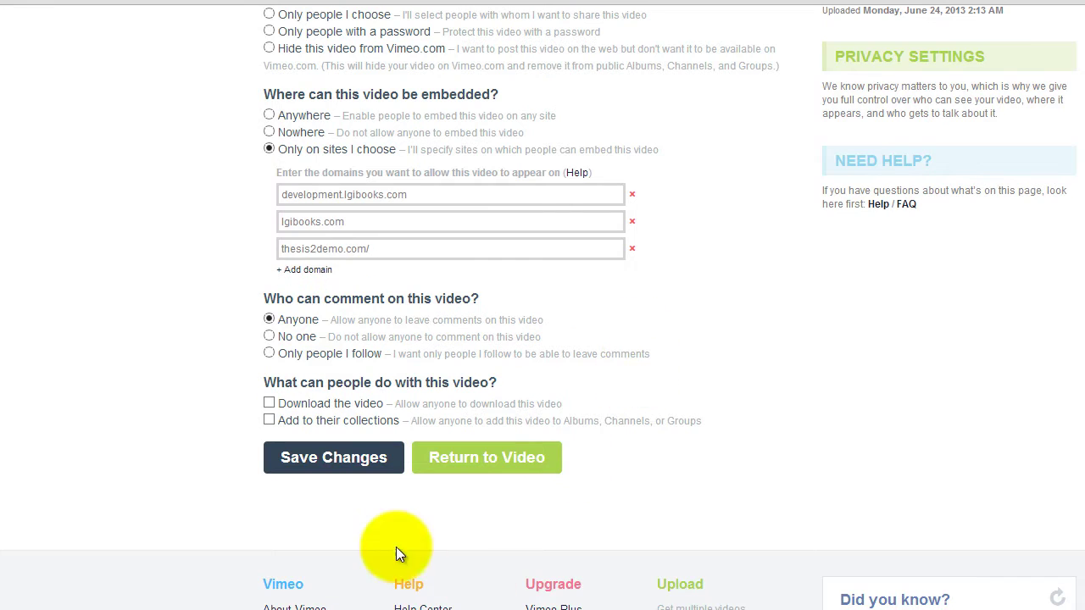
left_click(327, 456)
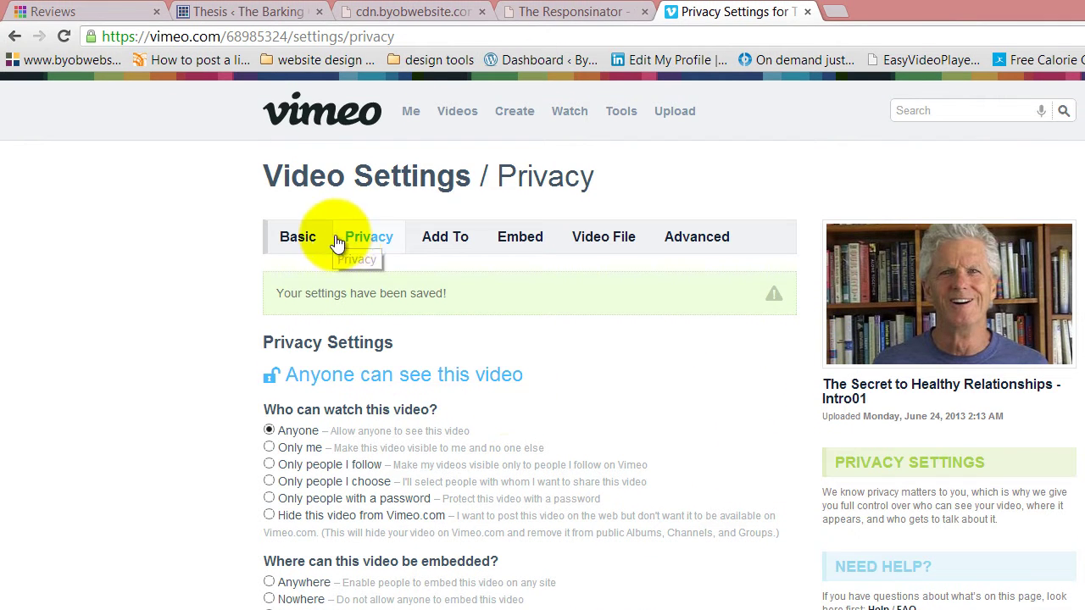
- Open the video's embed settings, reveal its embed code and review the player preferences
mouse_move(465, 114)
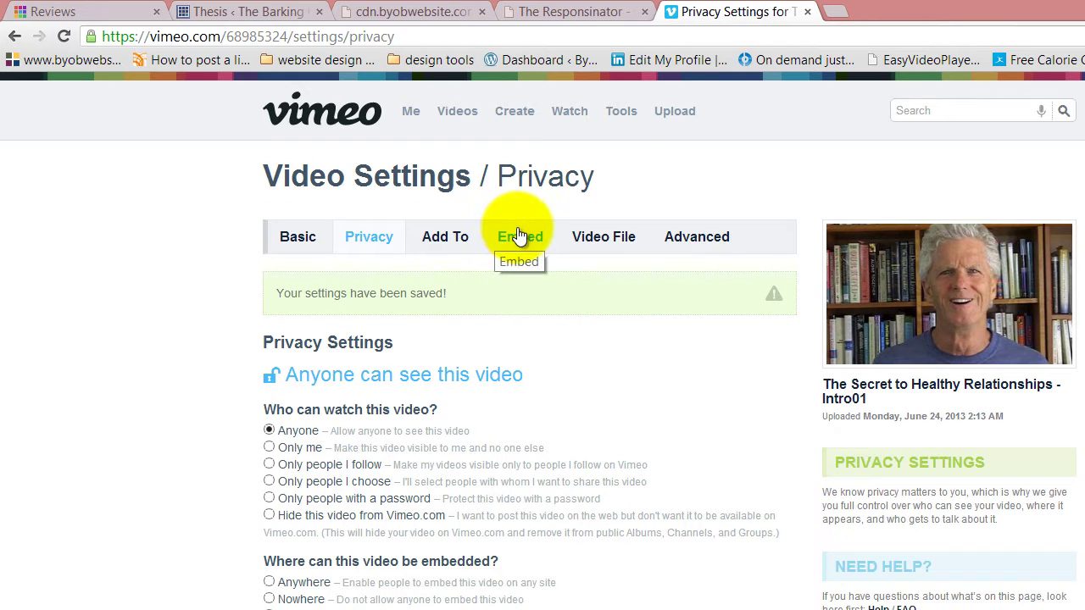
left_click(519, 240)
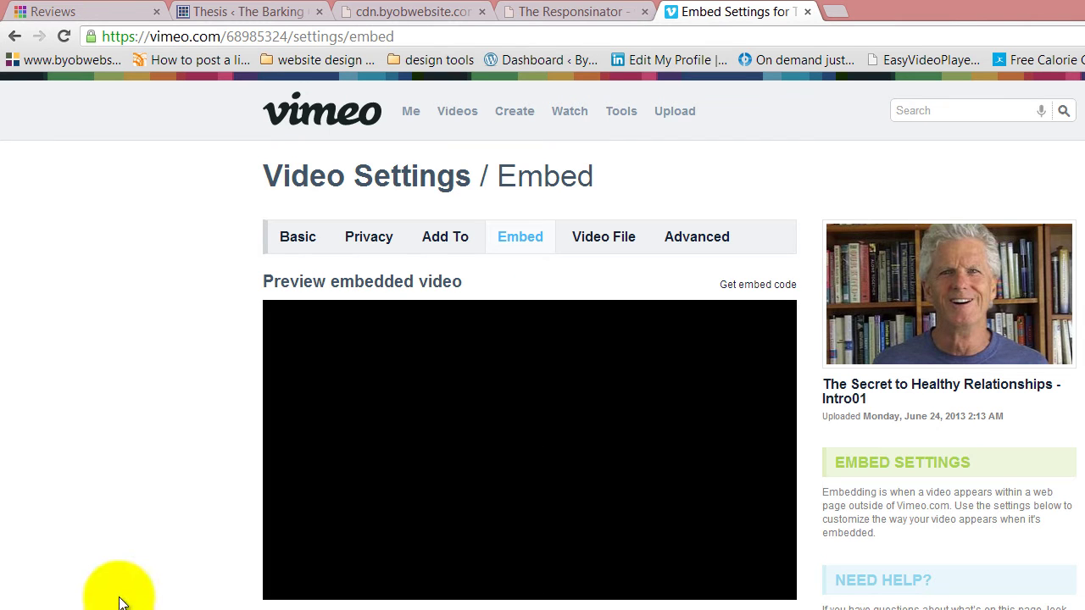
scroll(141, 556, "down", 5)
scroll(144, 548, "up", 5)
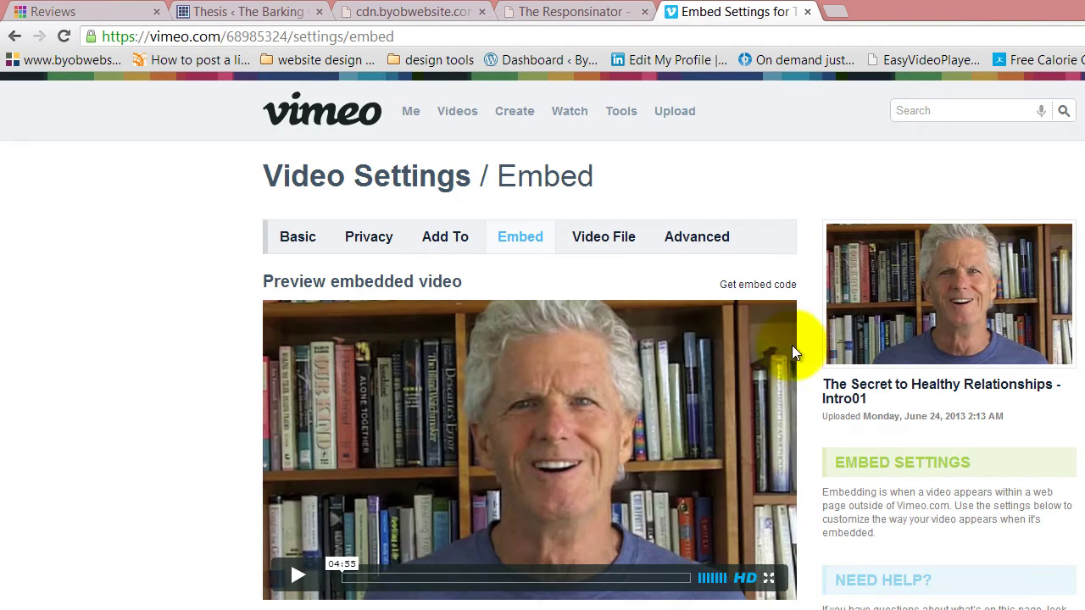
left_click(754, 285)
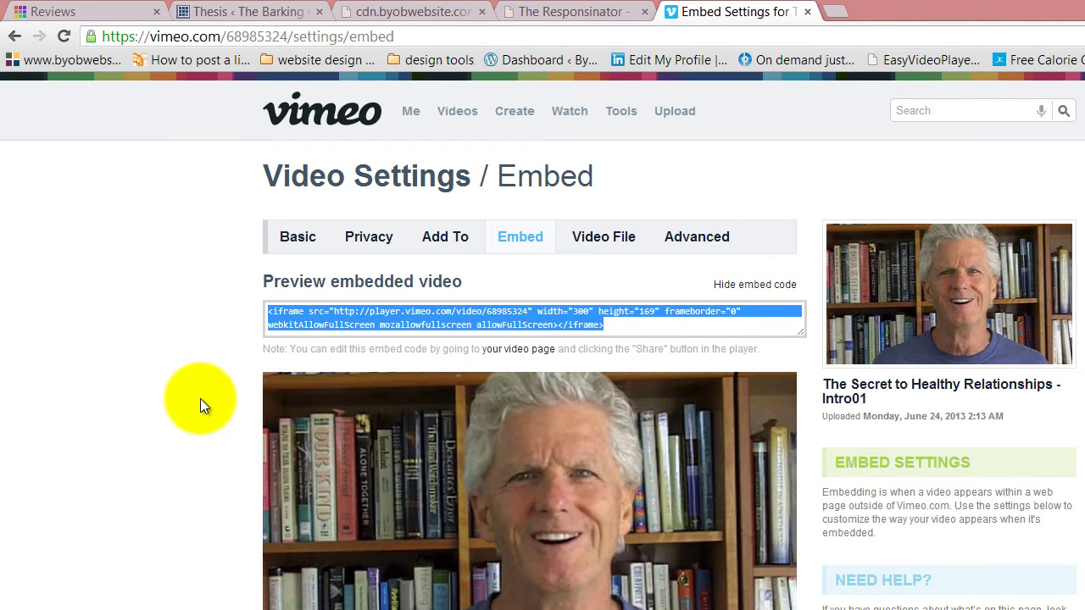
scroll(201, 399, "down", 7)
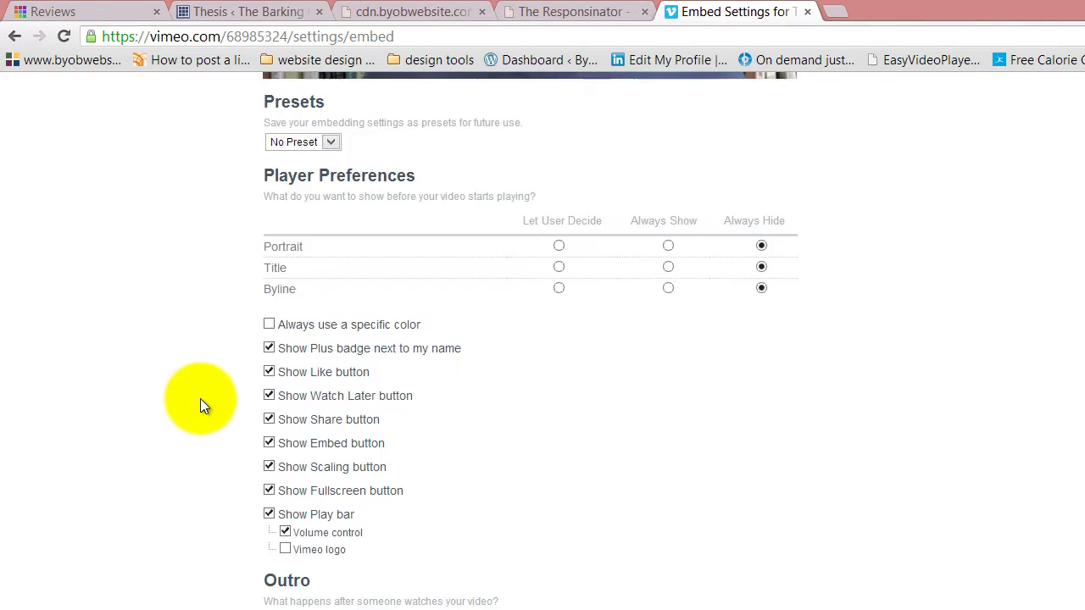
scroll(200, 398, "down", 3)
scroll(200, 398, "up", 10)
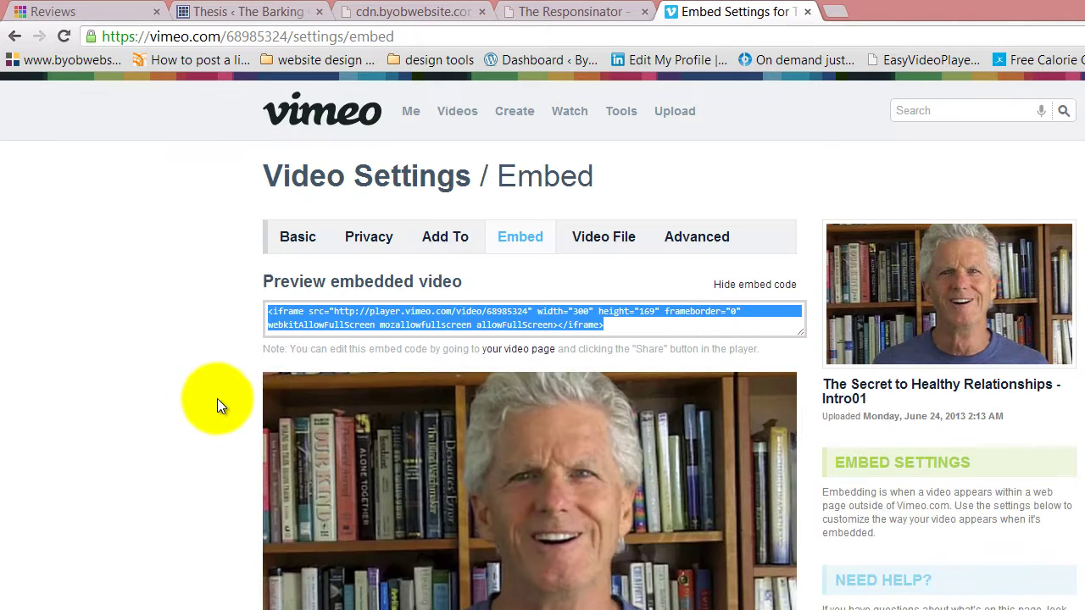
- Open the sharing window for the June 24 video in the My Videos list and expand its embed options
left_click(347, 111)
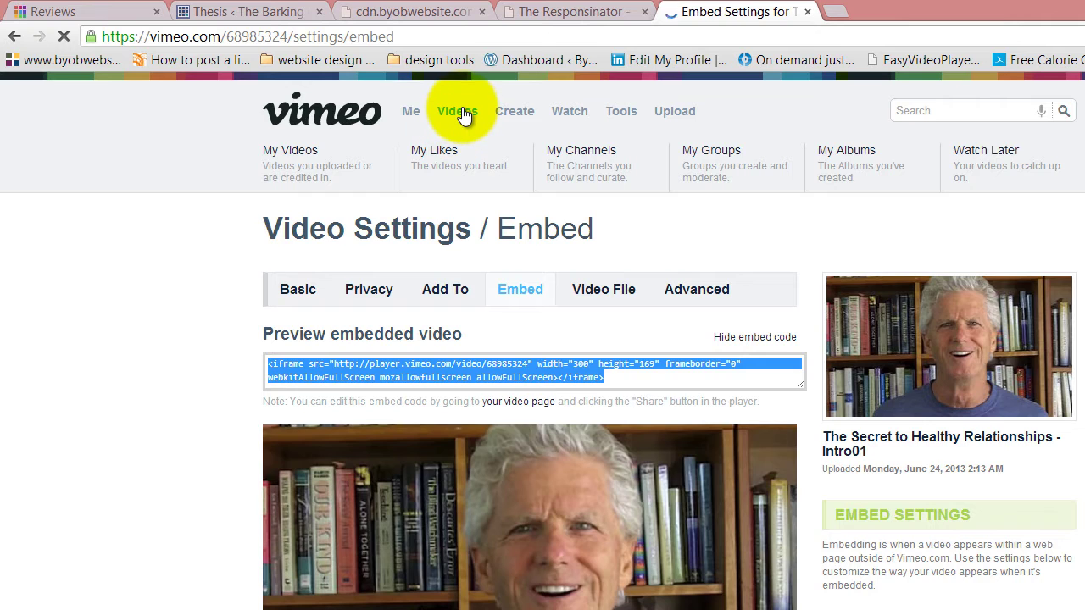
left_click(459, 113)
scroll(195, 585, "down", 1)
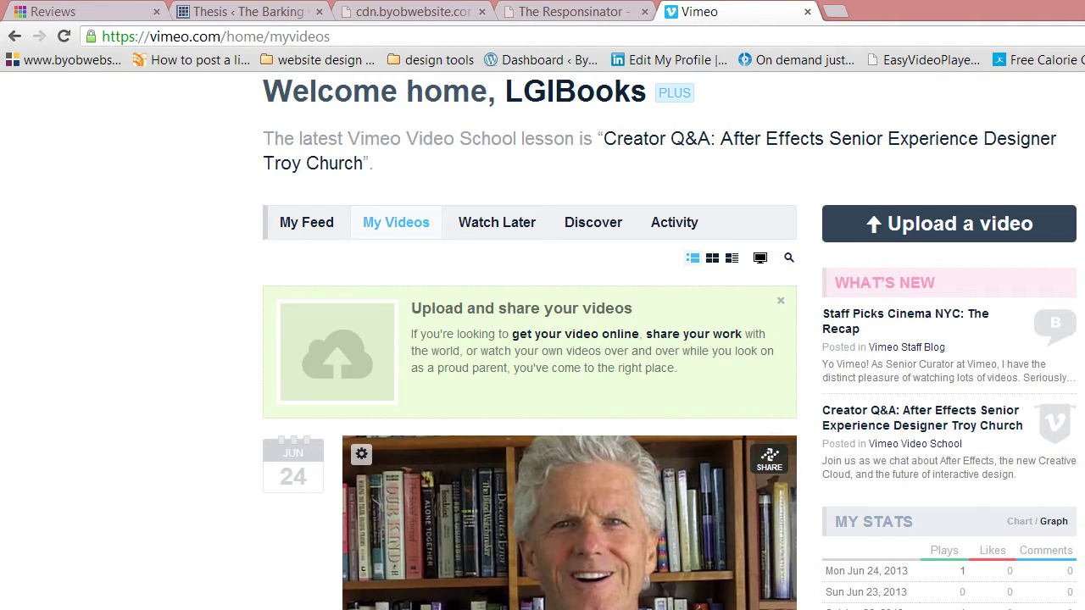
left_click(769, 458)
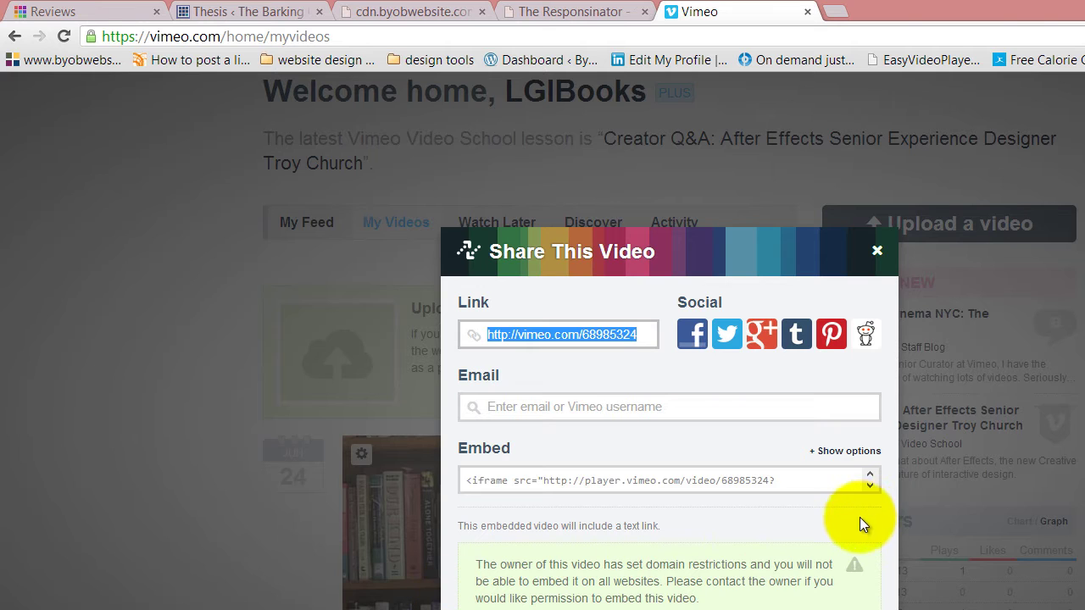
left_click(843, 451)
- Review the embed size and color options and turn off the text link underneath the video
scroll(802, 481, "down", 2)
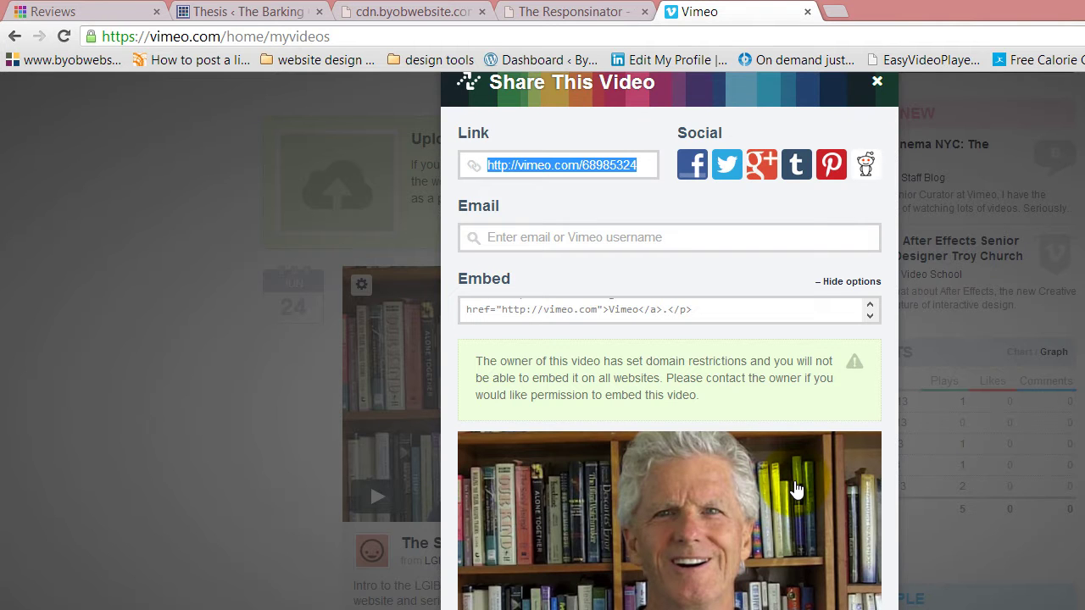
scroll(797, 489, "down", 2)
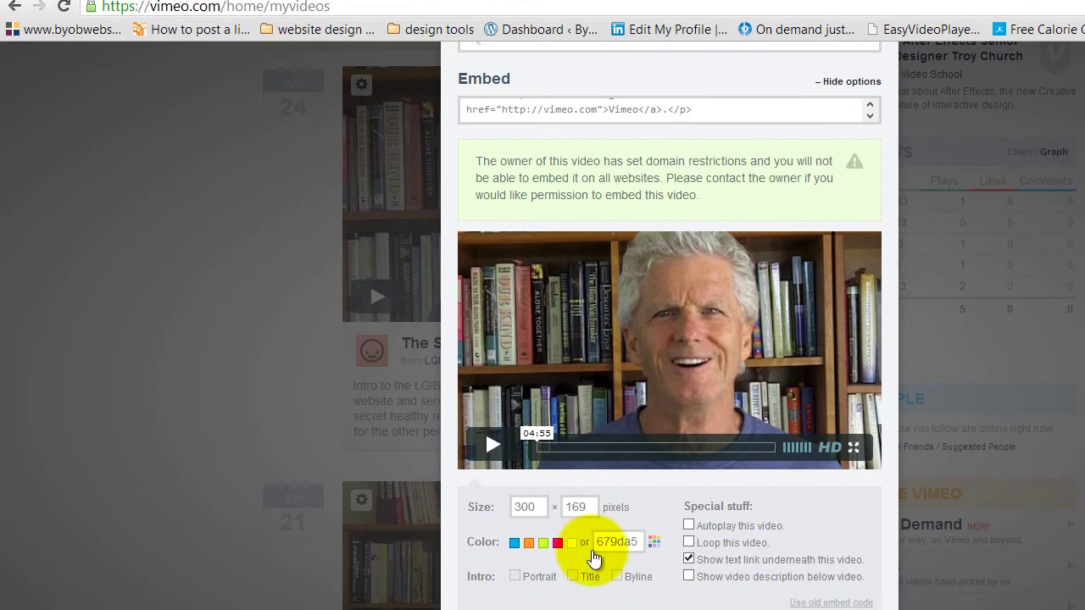
left_click(541, 506)
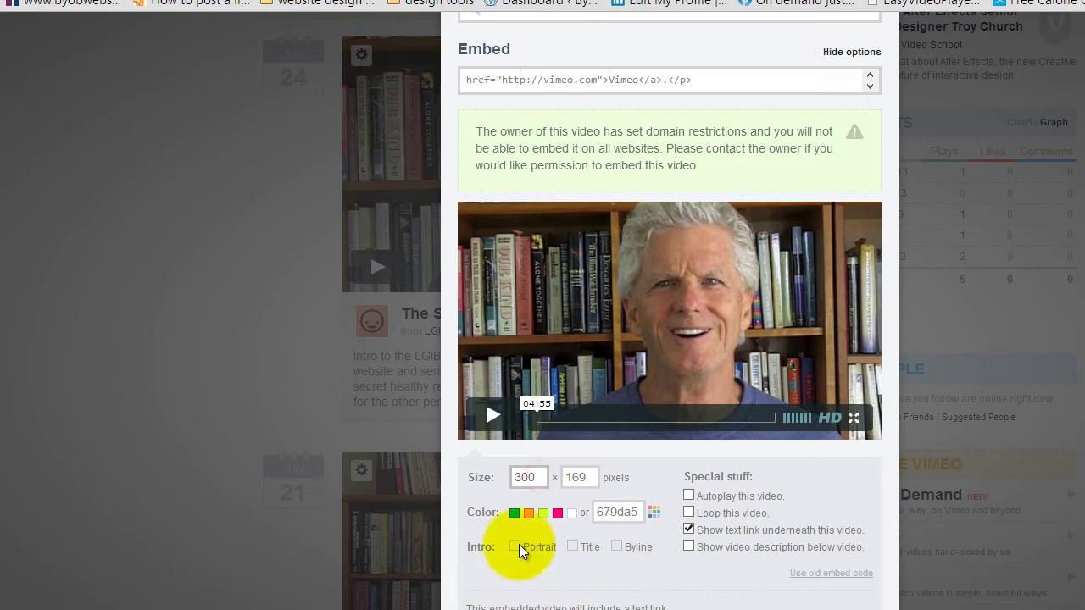
left_click(520, 481)
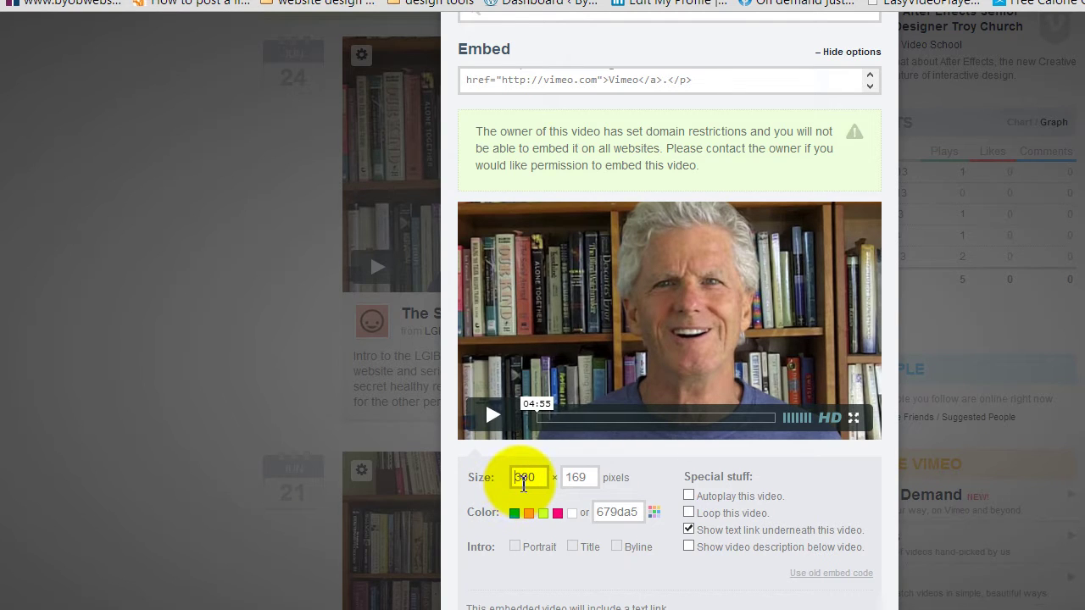
left_click(638, 513)
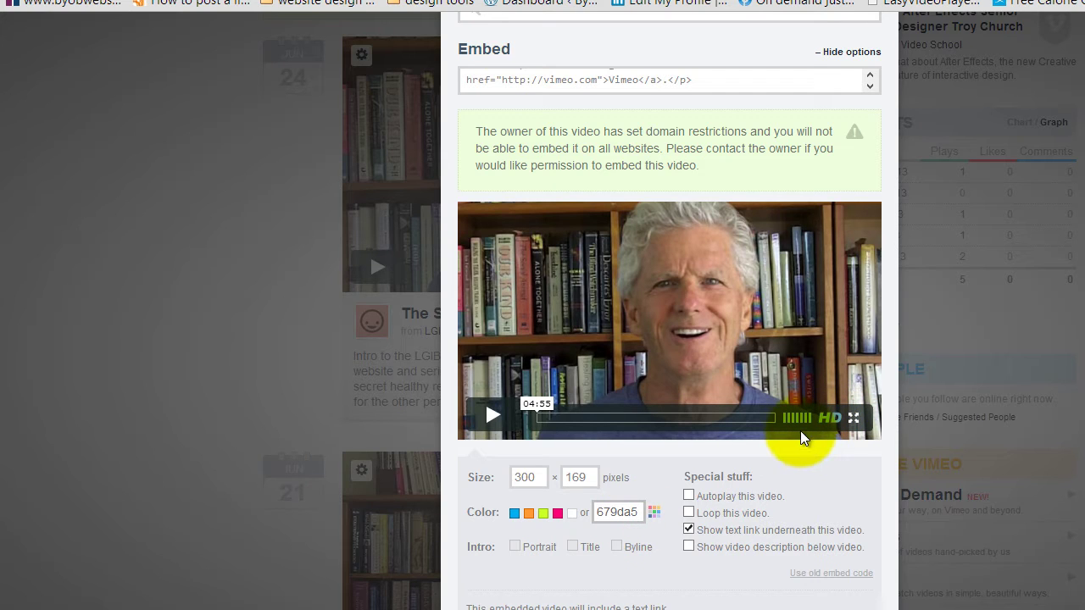
left_click(688, 532)
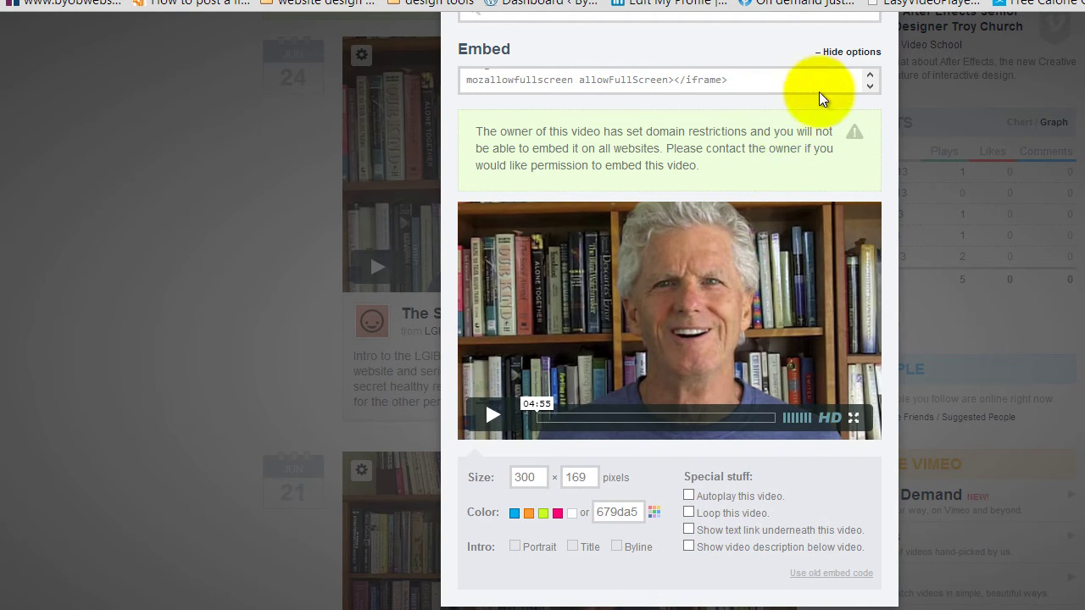
- Copy the video's full iframe embed code and return to the Thesis Sidebar Text Box options
left_click(768, 85)
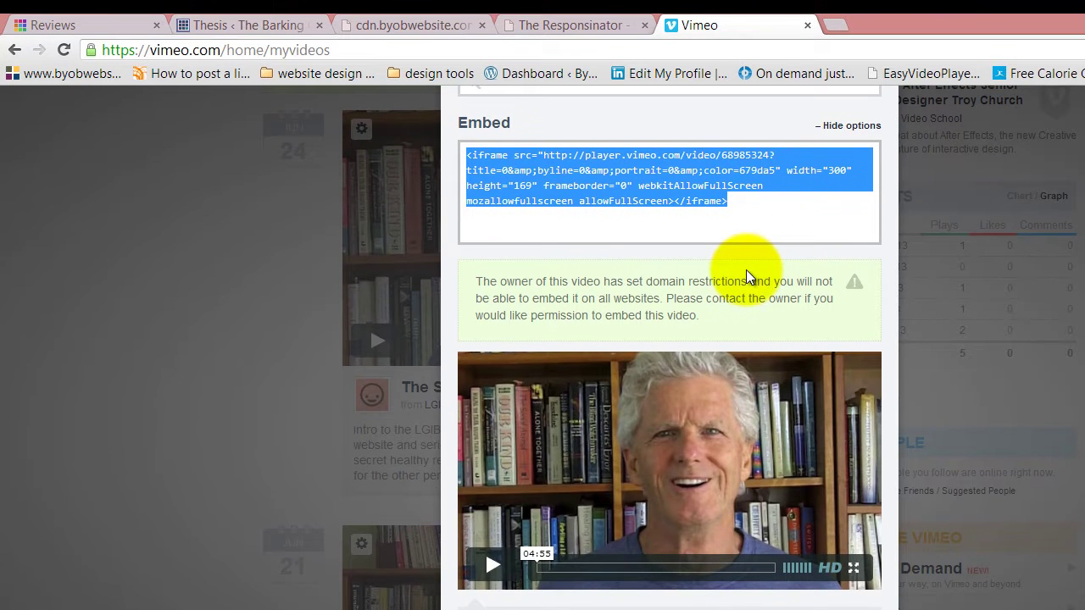
left_click(100, 21)
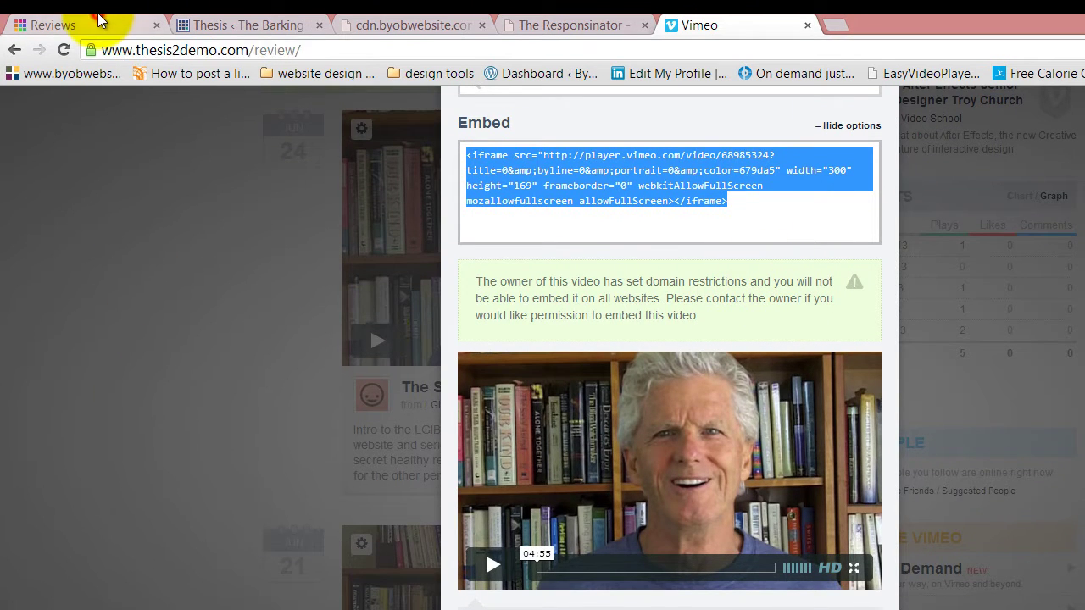
left_click(265, 20)
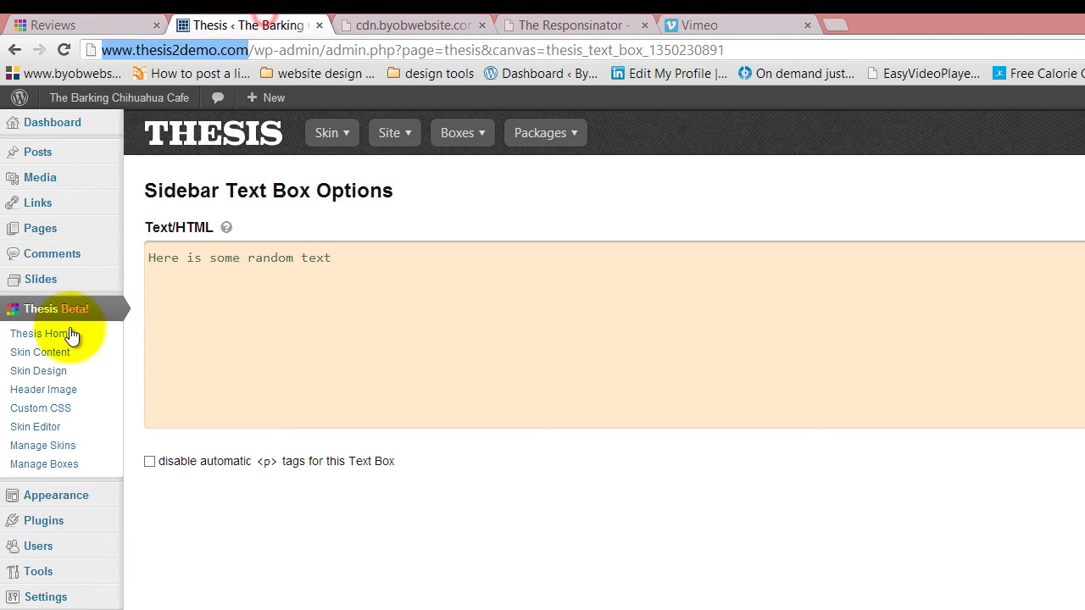
- Replace the sidebar text box's content with the Vimeo embed code, disable its automatic <p> tags and save the options
left_click(376, 279)
key("ctrl+a")
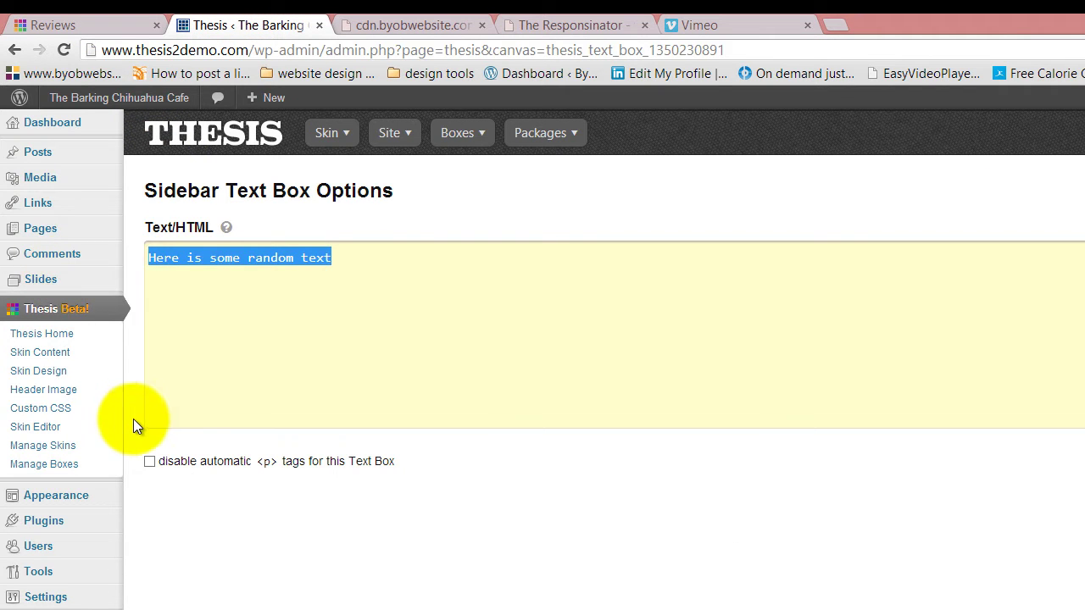
key("ctrl+v")
left_click(150, 461)
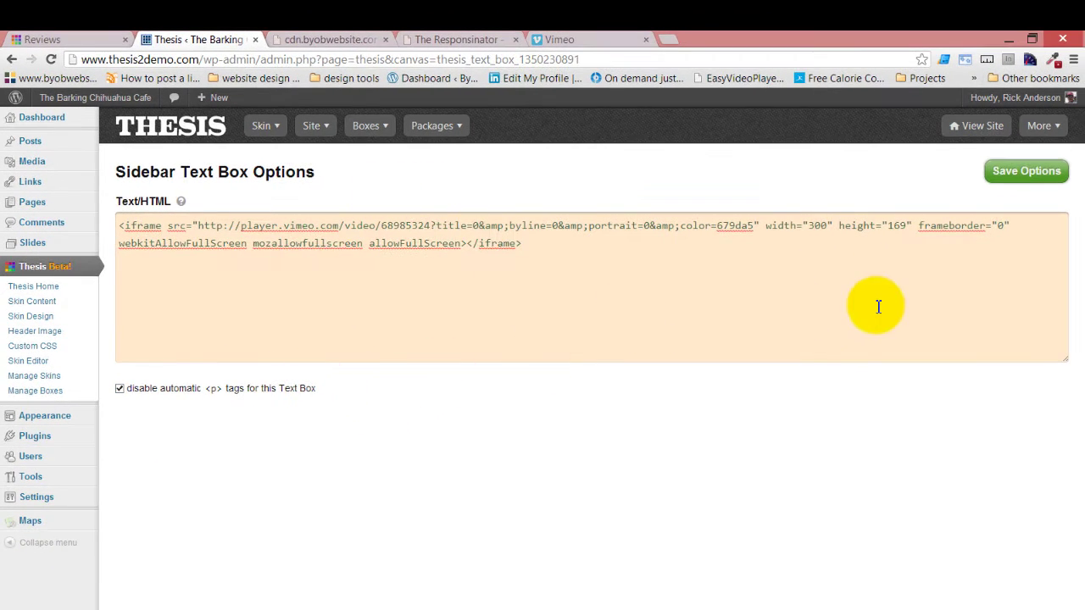
left_click(1023, 174)
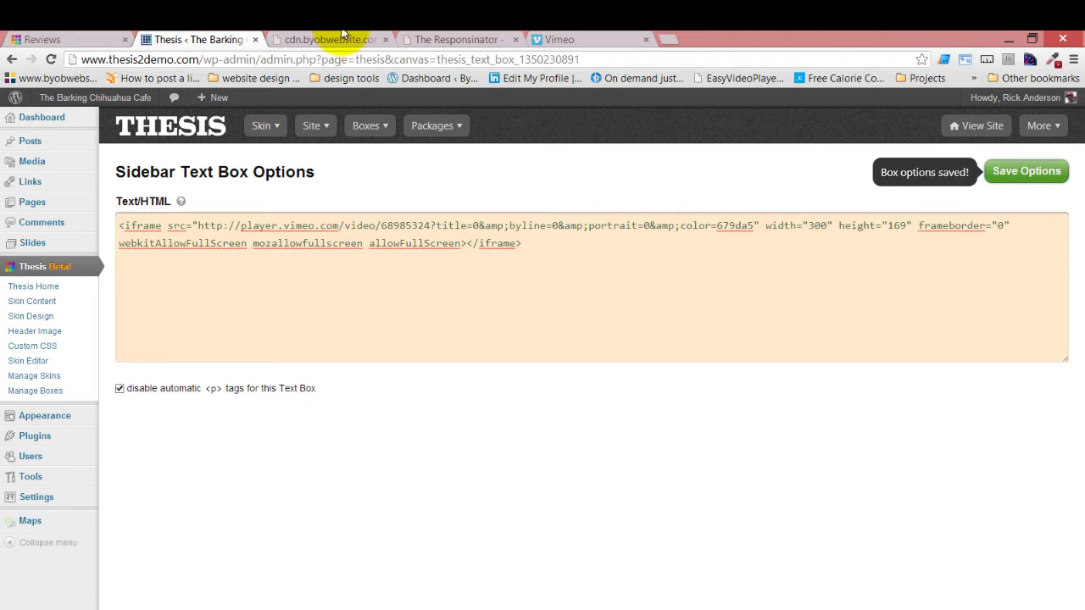
- Reload the site's Reviews page and briefly play the embedded sidebar video, then pause it
left_click(90, 37)
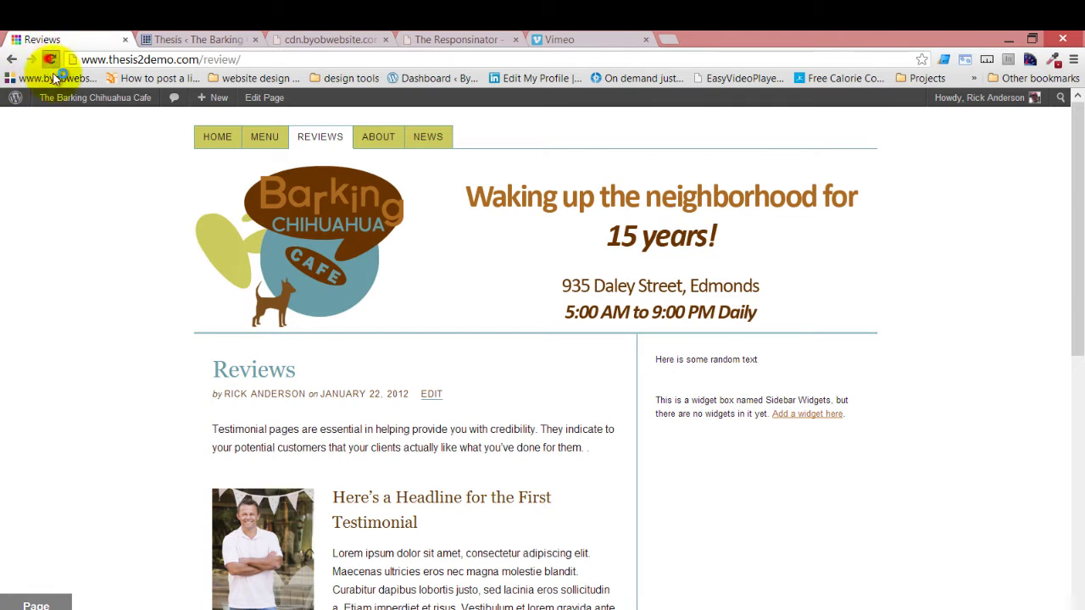
left_click(51, 60)
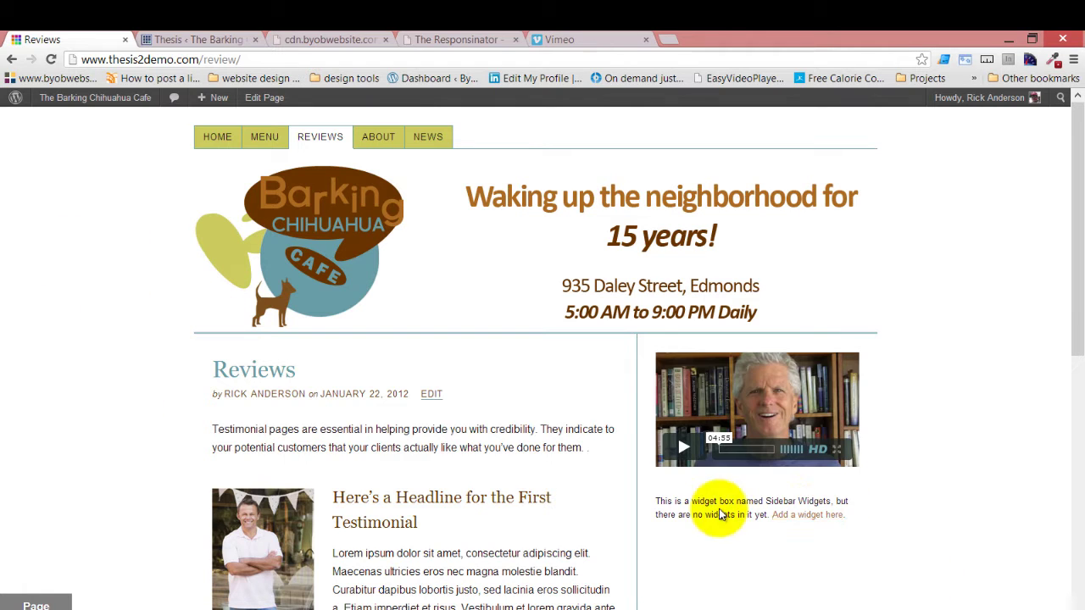
left_click(683, 448)
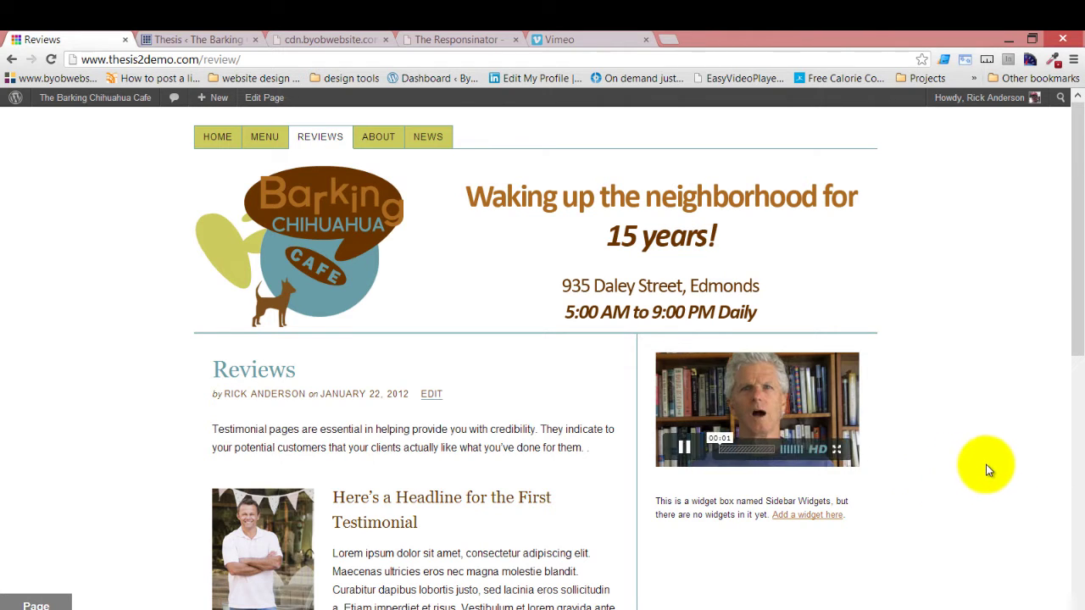
left_click(684, 455)
left_click(560, 39)
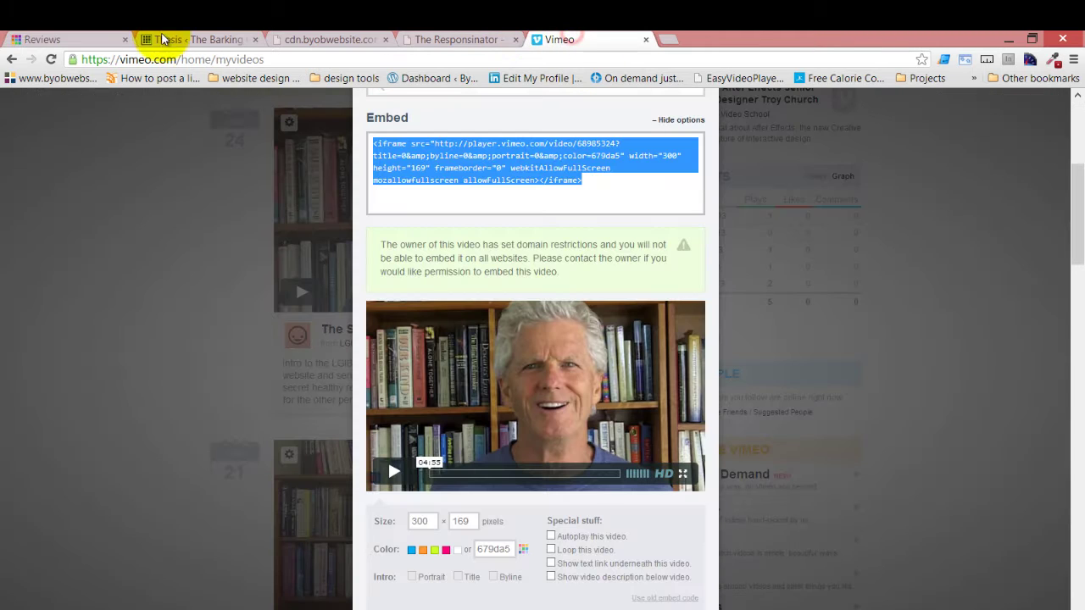
left_click(475, 39)
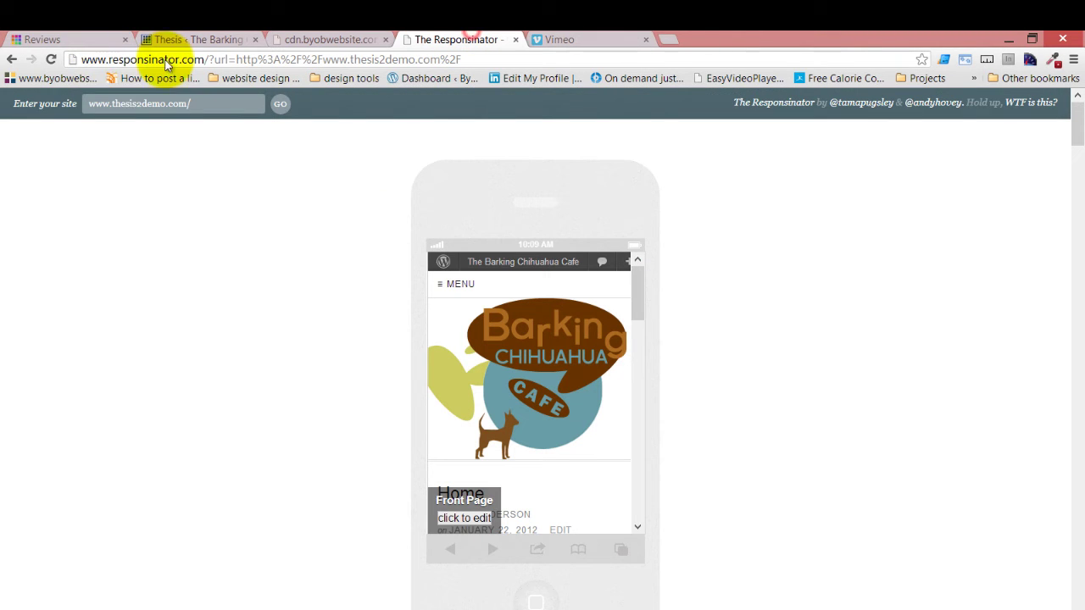
left_click(52, 60)
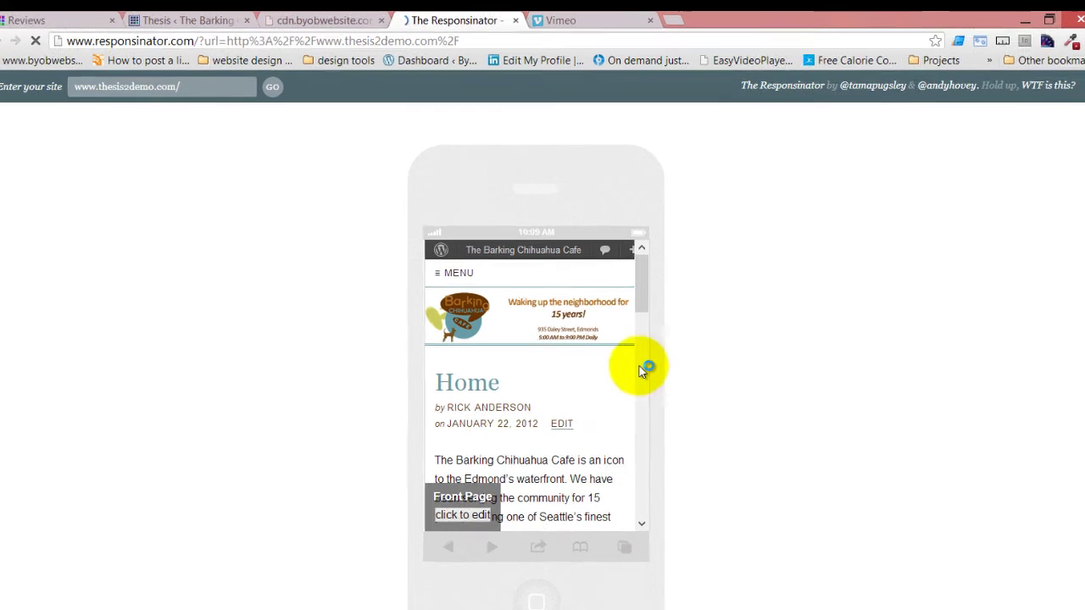
left_click_drag(636, 296, 647, 346)
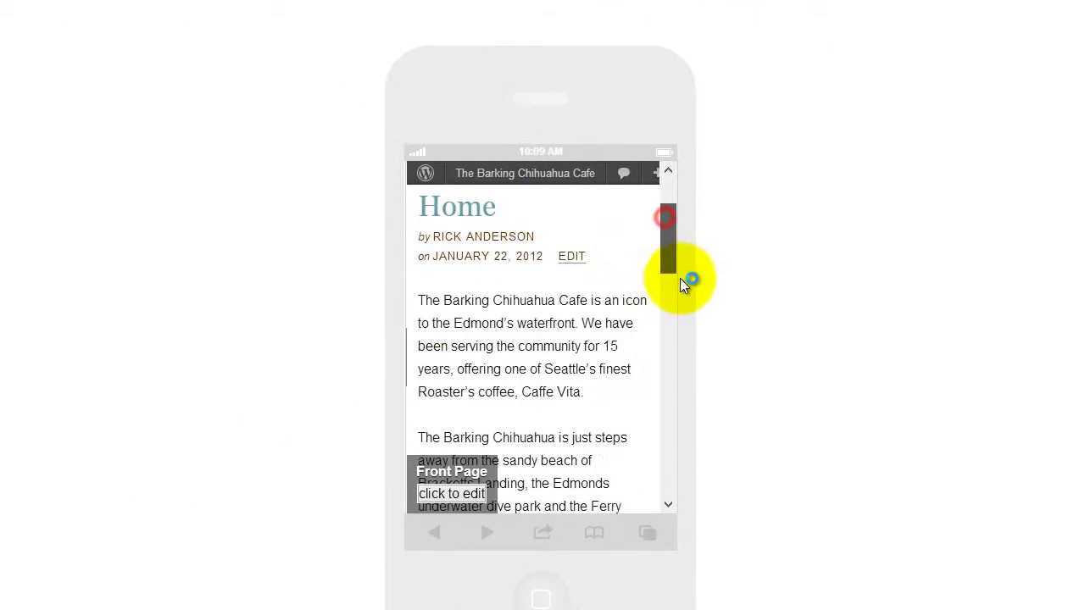
left_click_drag(680, 278, 680, 444)
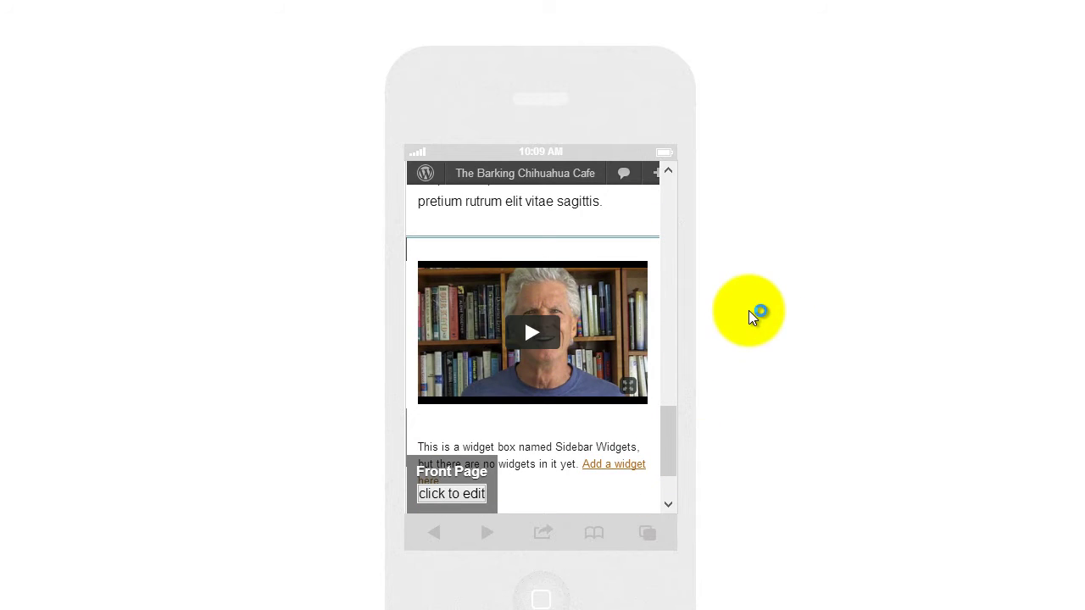
- Examine the site's sidebar area in the iPhone landscape and larger phone previews, and return to the first device
scroll(892, 269, "down", 8)
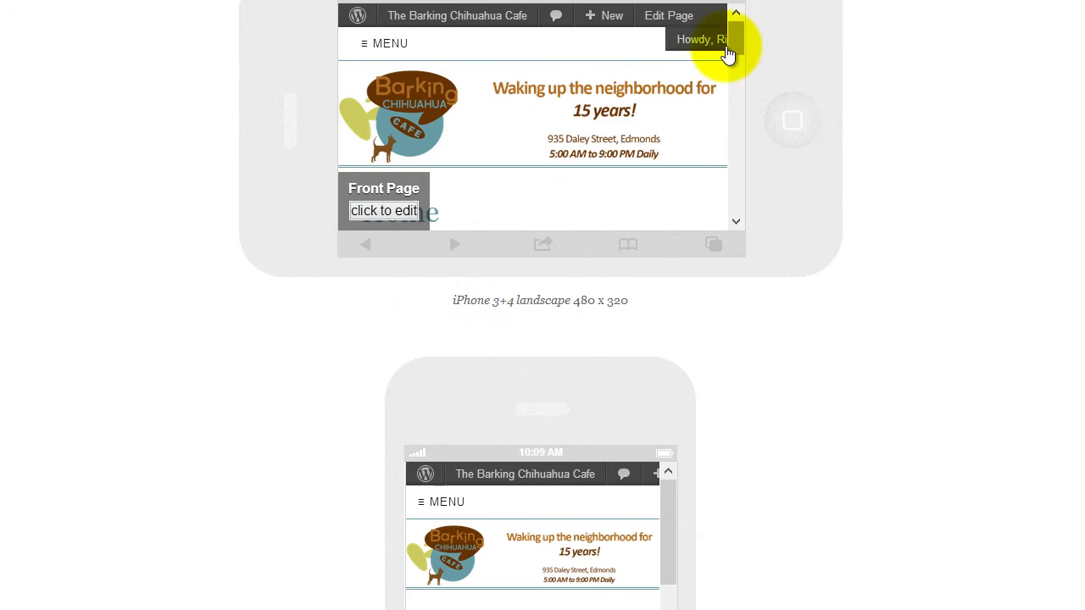
left_click_drag(735, 39, 745, 179)
scroll(981, 207, "down", 10)
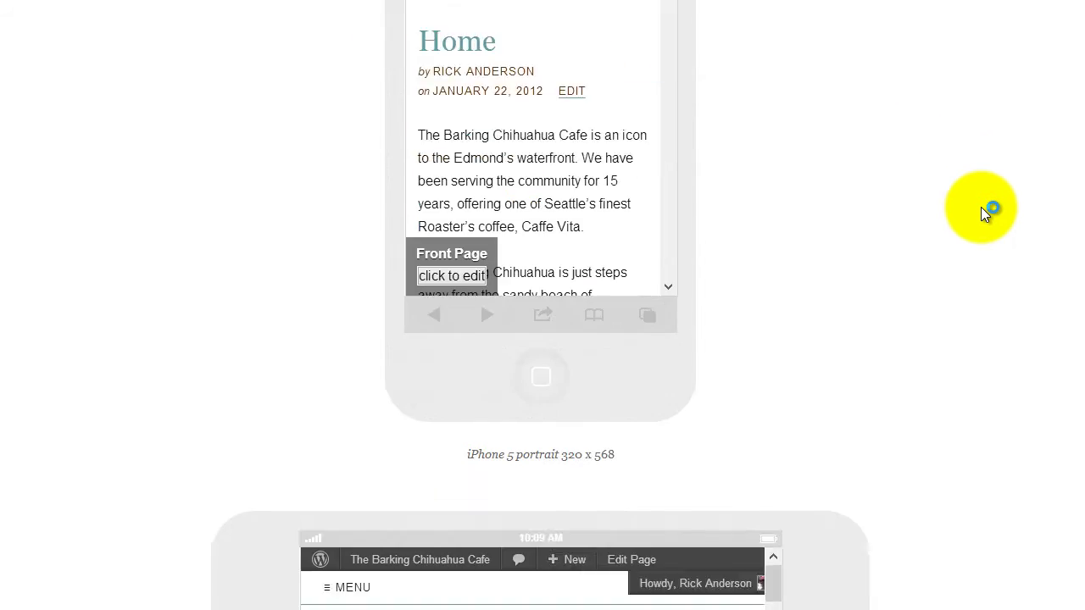
scroll(1002, 212, "down", 15)
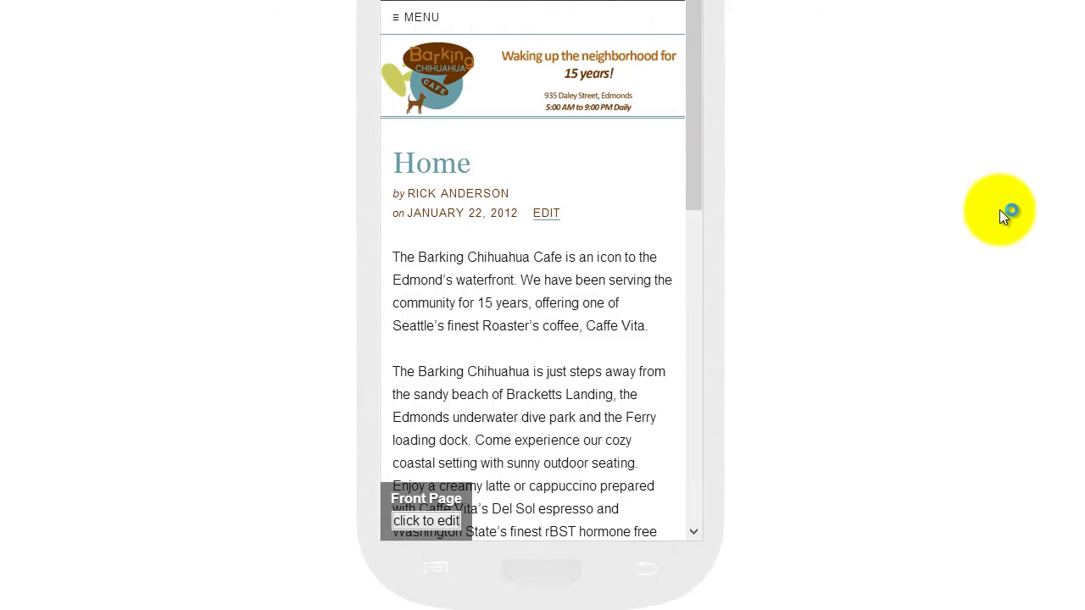
left_click_drag(688, 100, 734, 428)
scroll(897, 300, "up", 10)
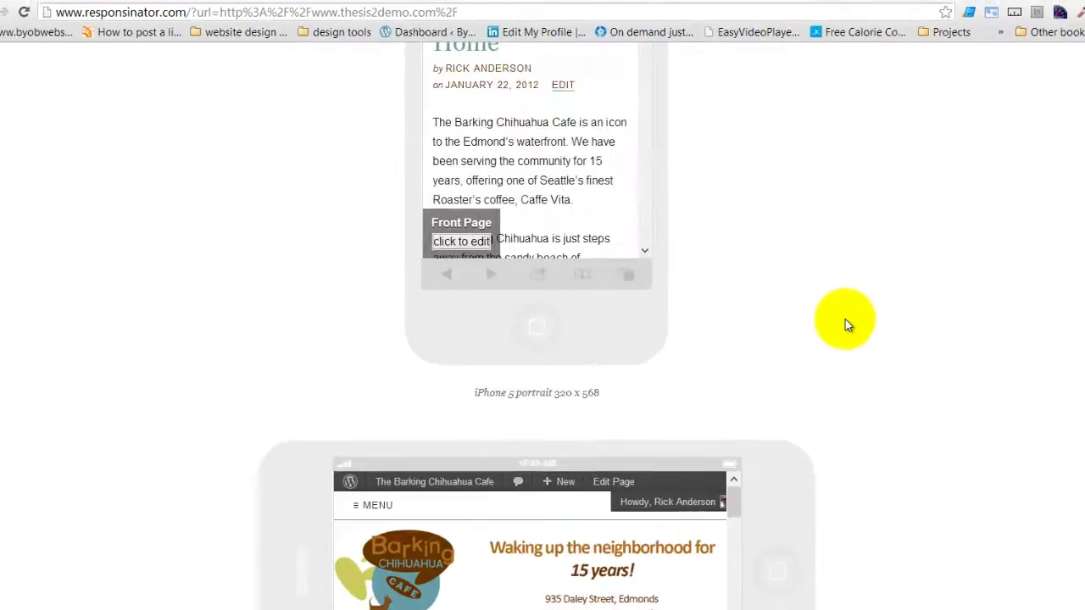
scroll(835, 324, "up", 6)
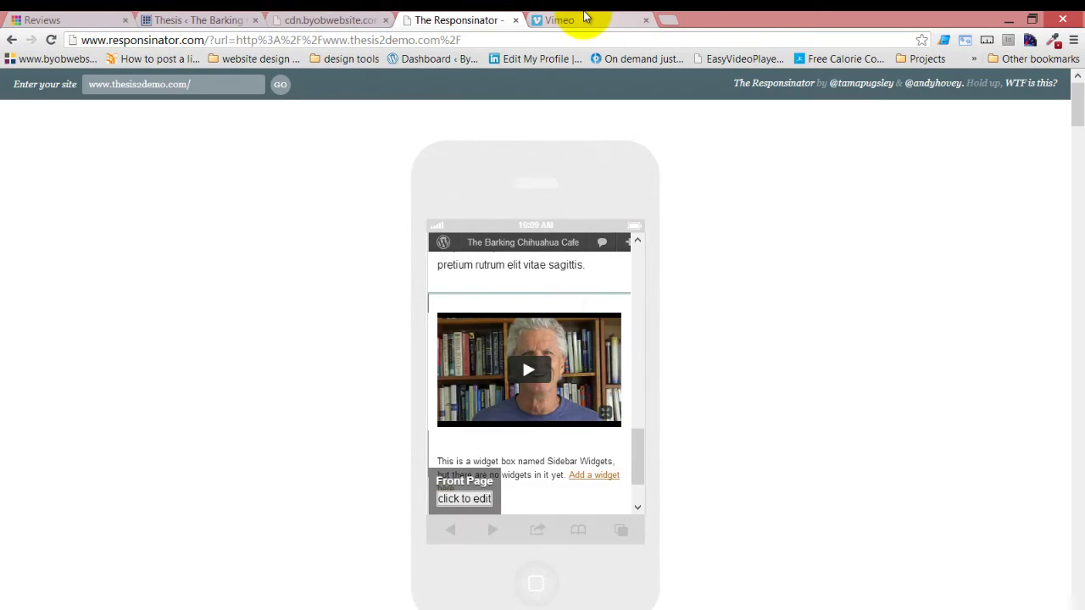
- Return to the WordPress admin and open the Sandbox page for editing from the list of all pages
left_click(322, 19)
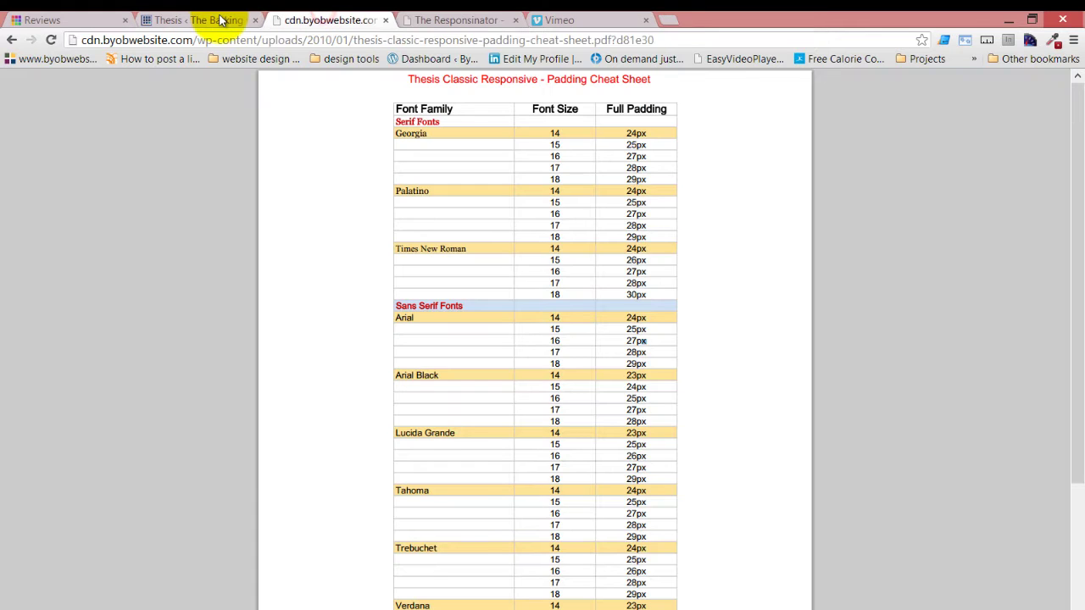
left_click(218, 19)
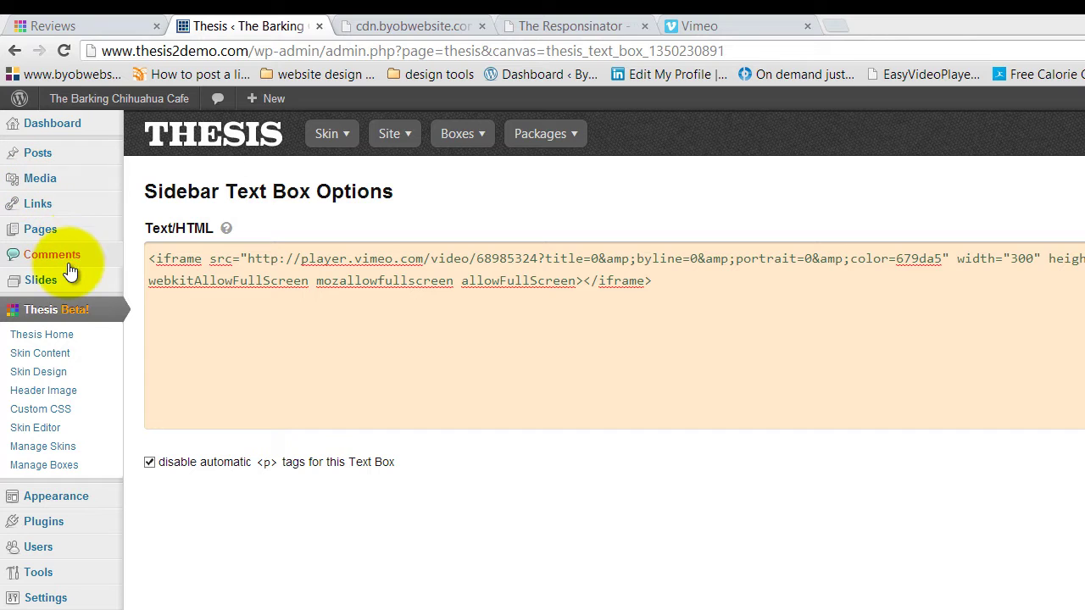
mouse_move(53, 230)
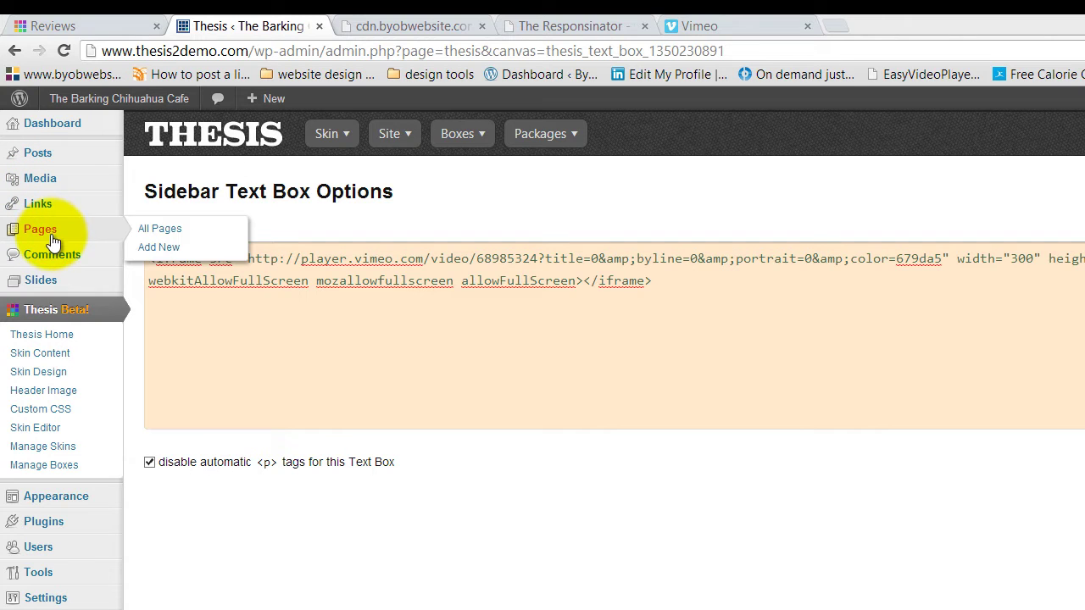
left_click(180, 230)
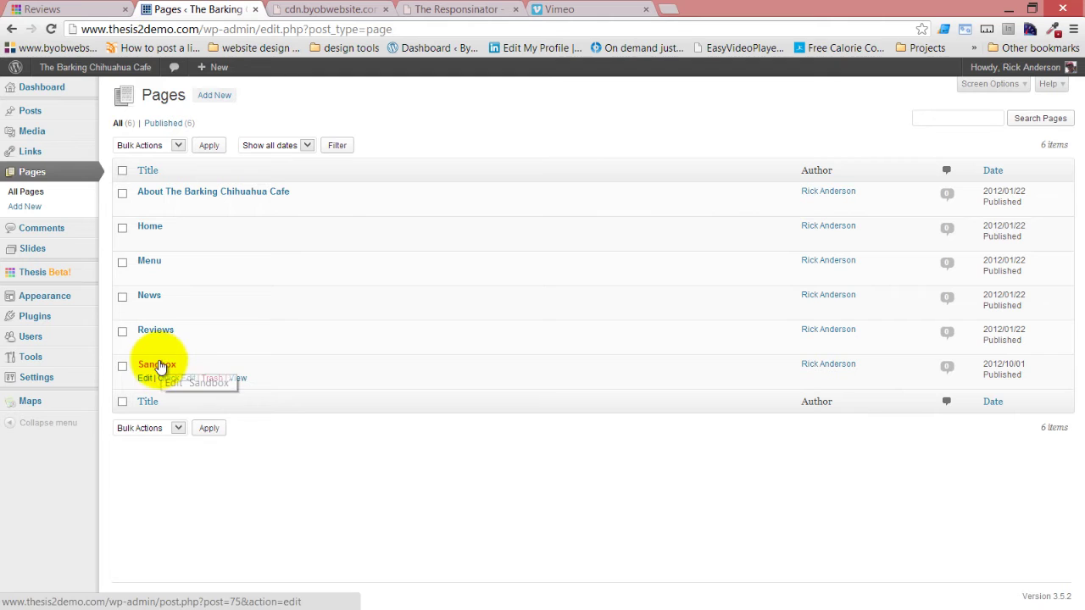
left_click(145, 378)
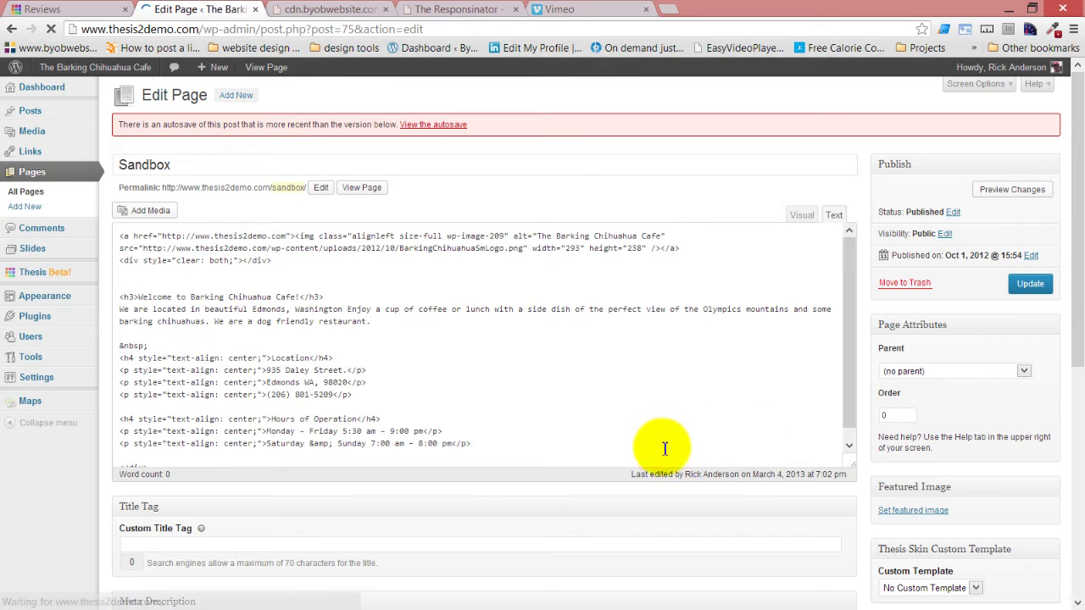
- Set the Sandbox page's visibility to Private and update the page
left_click(945, 234)
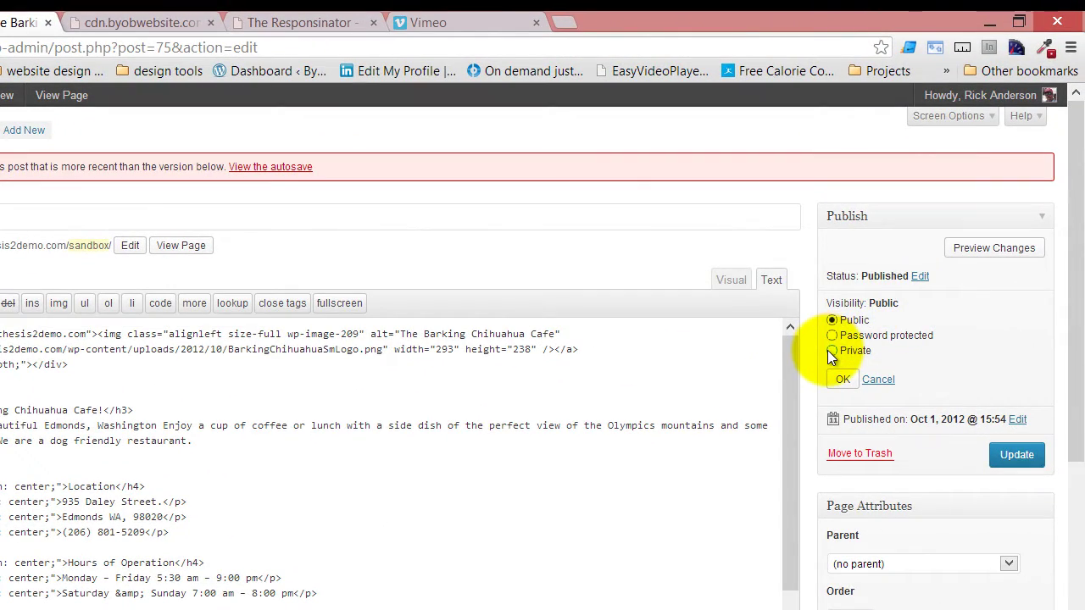
left_click(832, 350)
left_click(1025, 456)
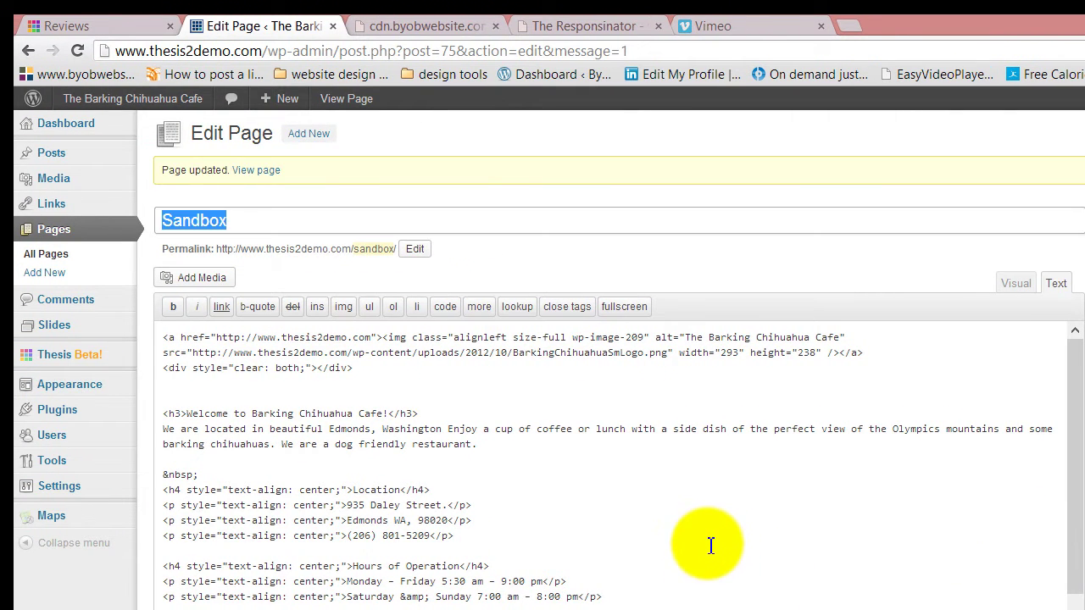
- Review the Sandbox content in visual form and copy the HTML of the "Welcome to Barking Chihuahua Cafe!" heading and its paragraph
left_click(1027, 281)
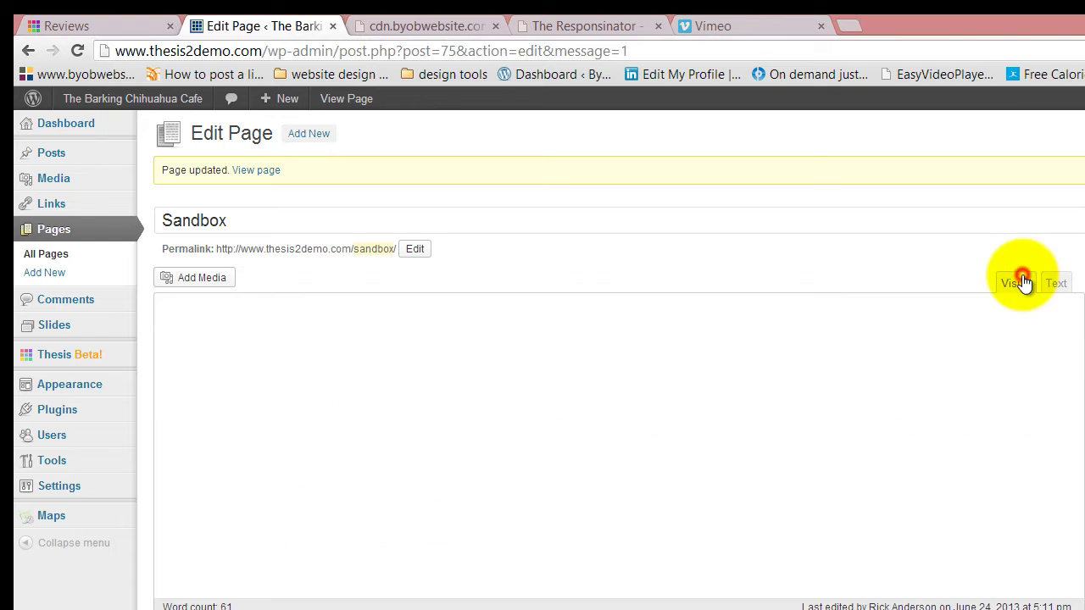
scroll(552, 509, "down", 5)
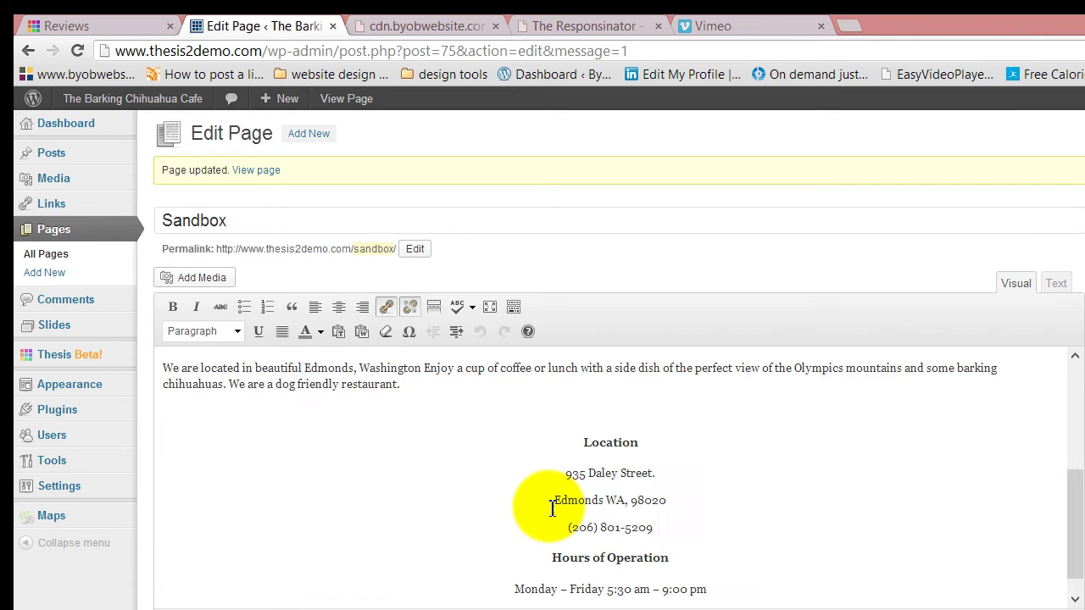
scroll(539, 507, "down", 1)
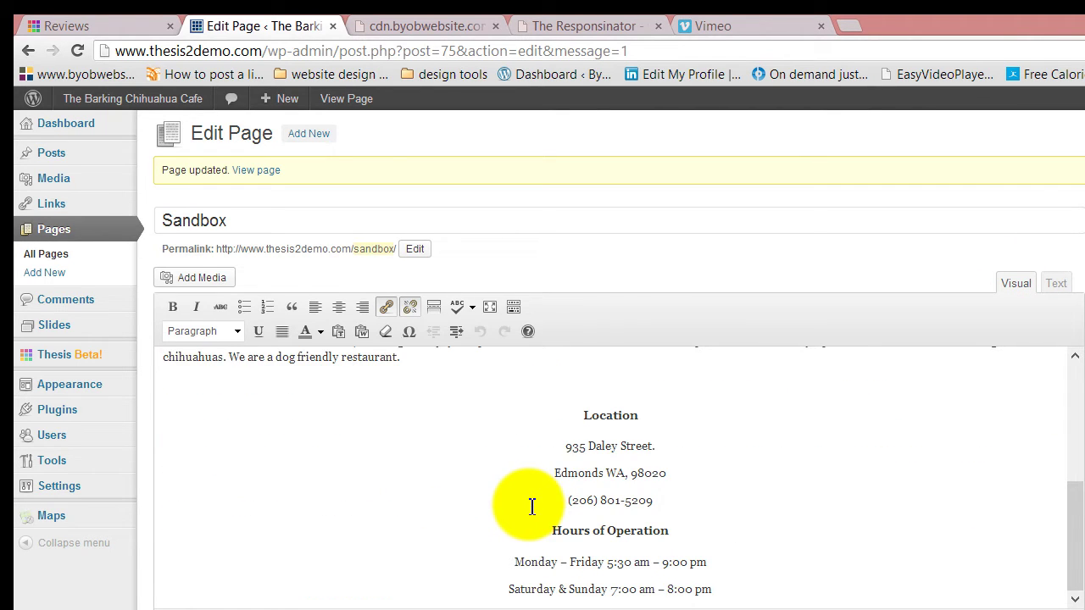
scroll(509, 504, "down", 2)
left_click(1056, 199)
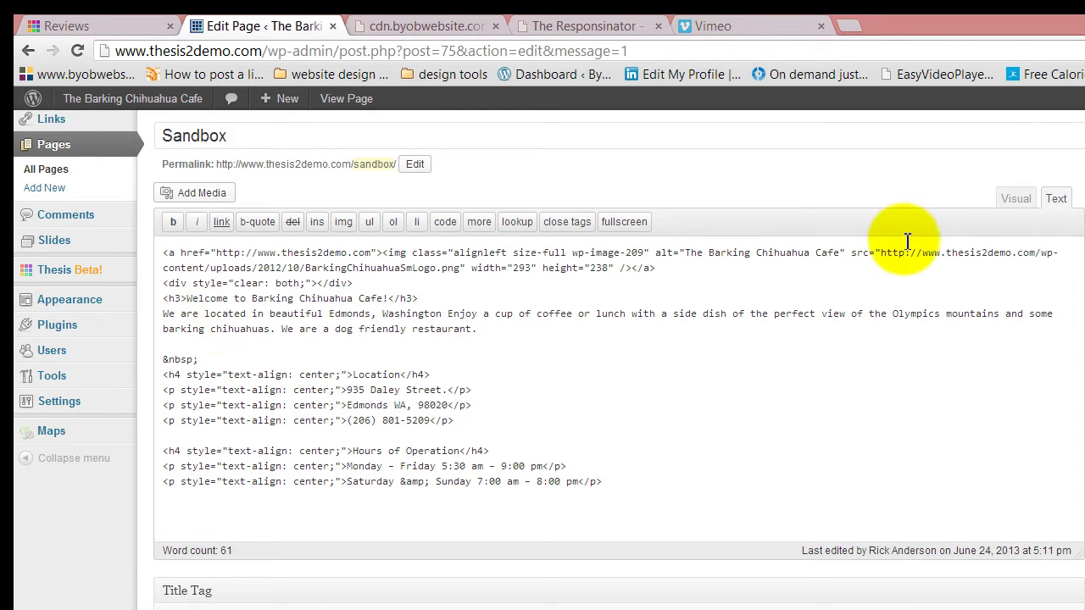
left_click(1016, 199)
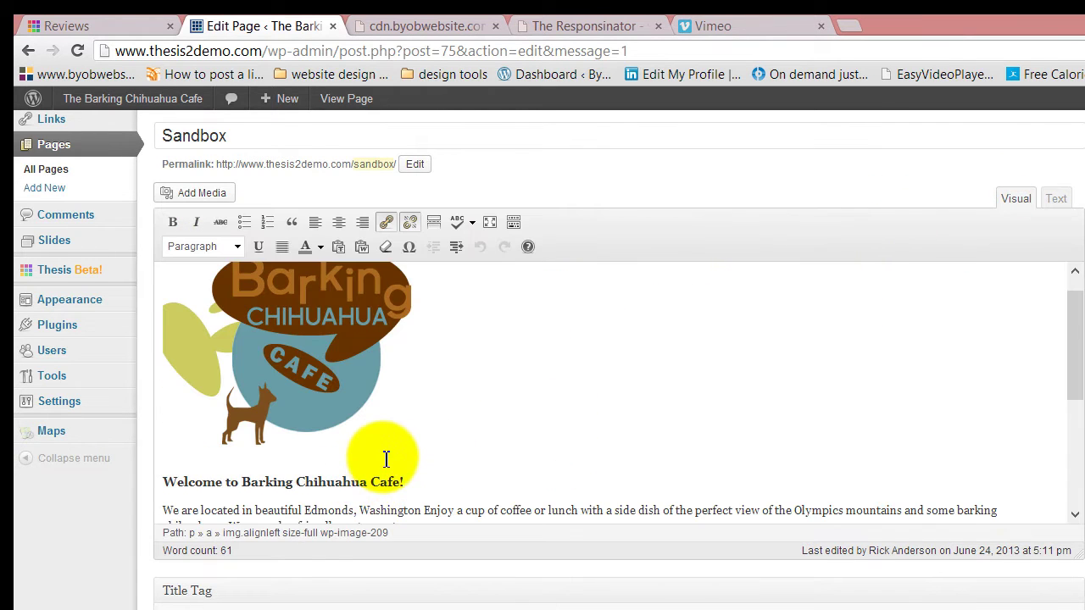
scroll(423, 449, "down", 3)
left_click_drag(437, 442, 134, 381)
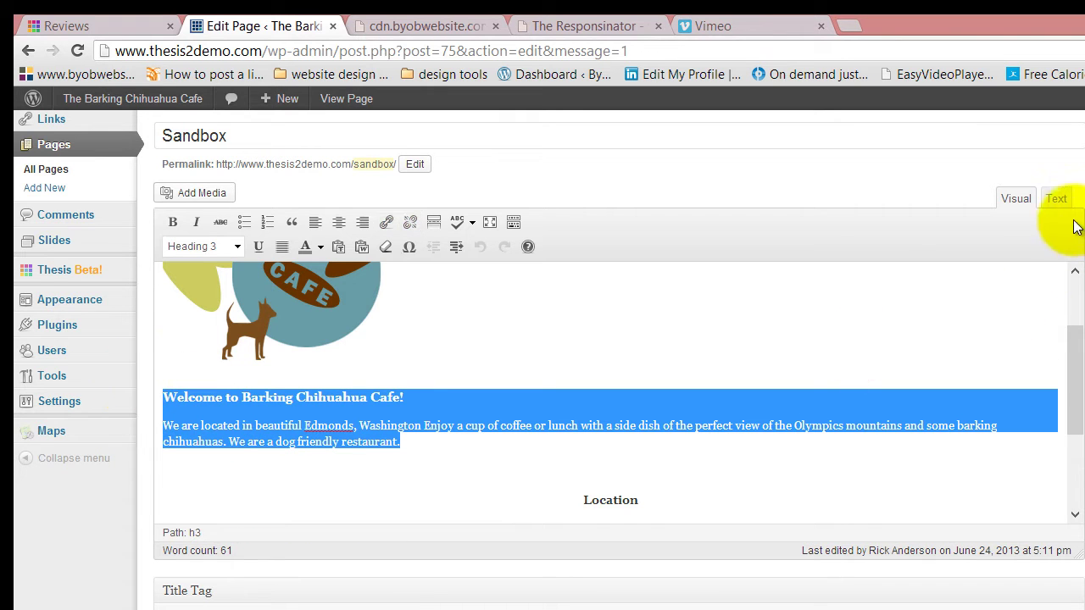
left_click(1056, 198)
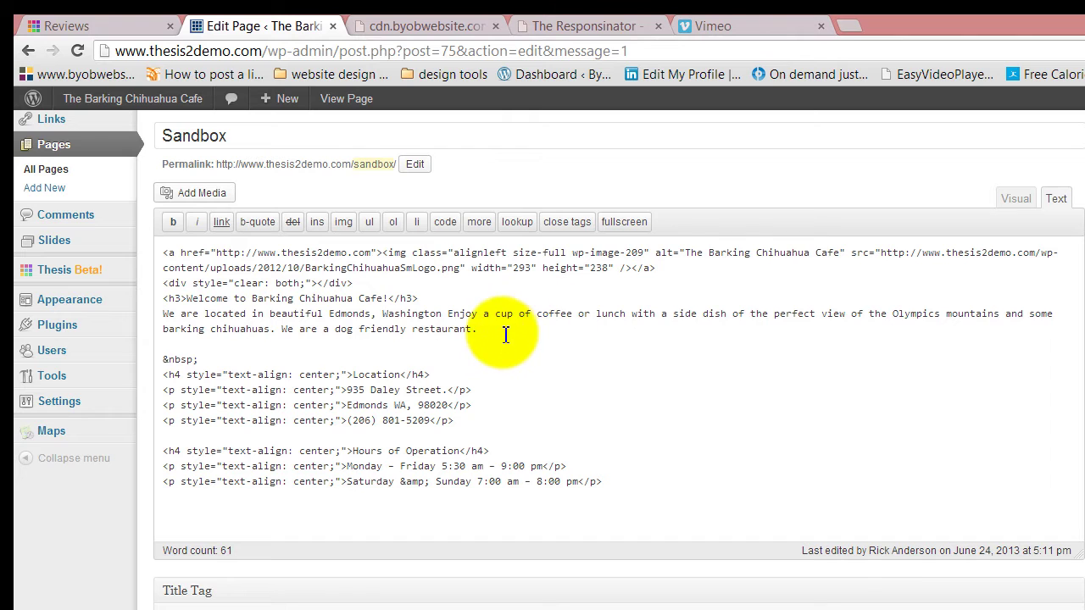
left_click_drag(502, 334, 176, 310)
key("ctrl+c")
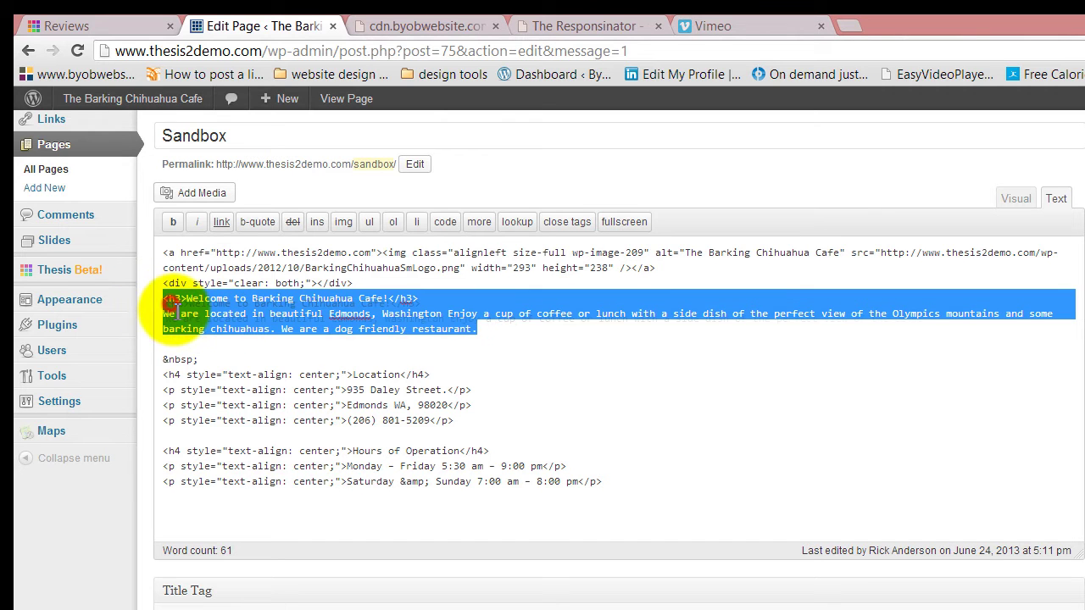
- Open the Thesis Skin Content page in a new browser tab and go to the Sidebar Text Box options
left_click(97, 15)
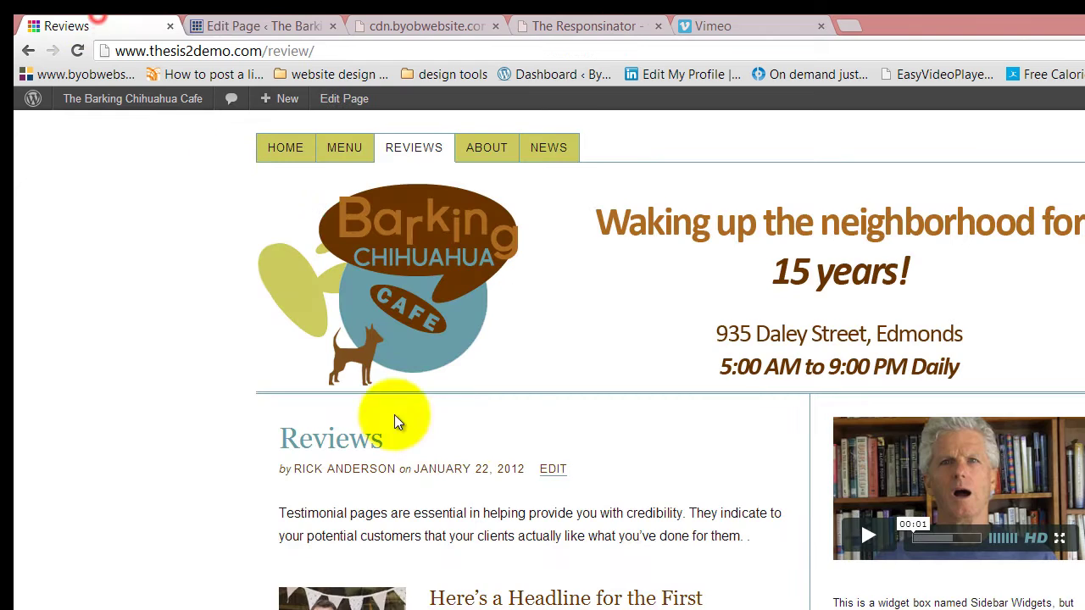
left_click(249, 28)
mouse_move(68, 276)
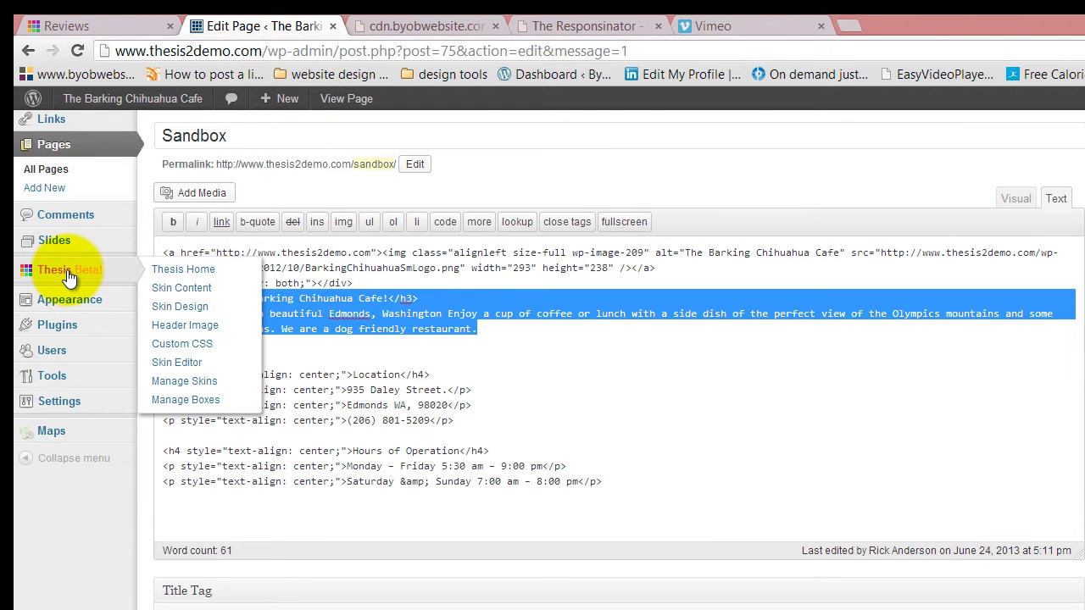
right_click(188, 295)
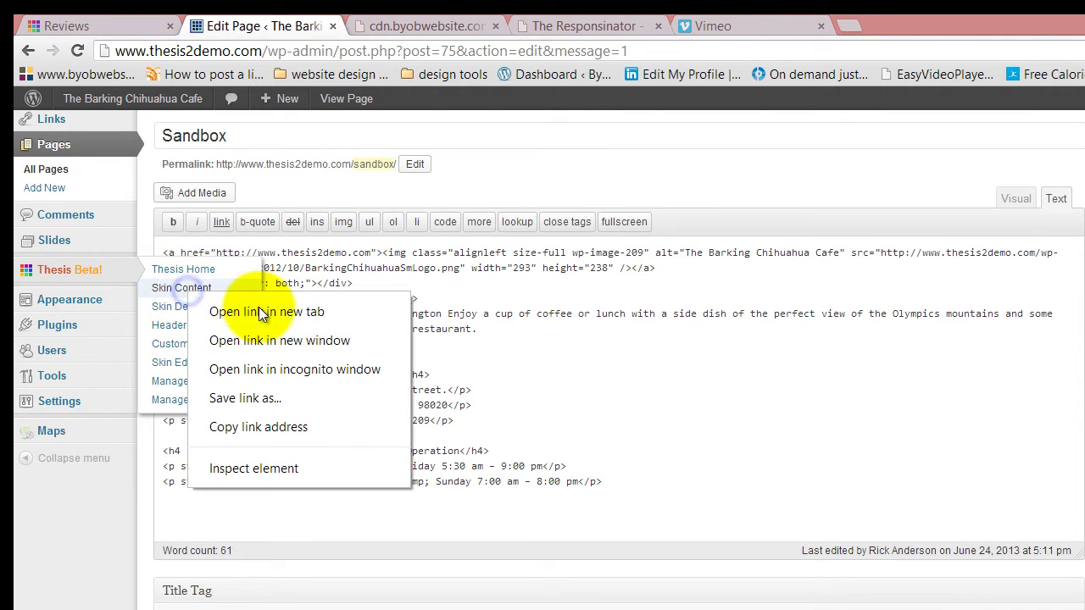
left_click(264, 309)
left_click(415, 23)
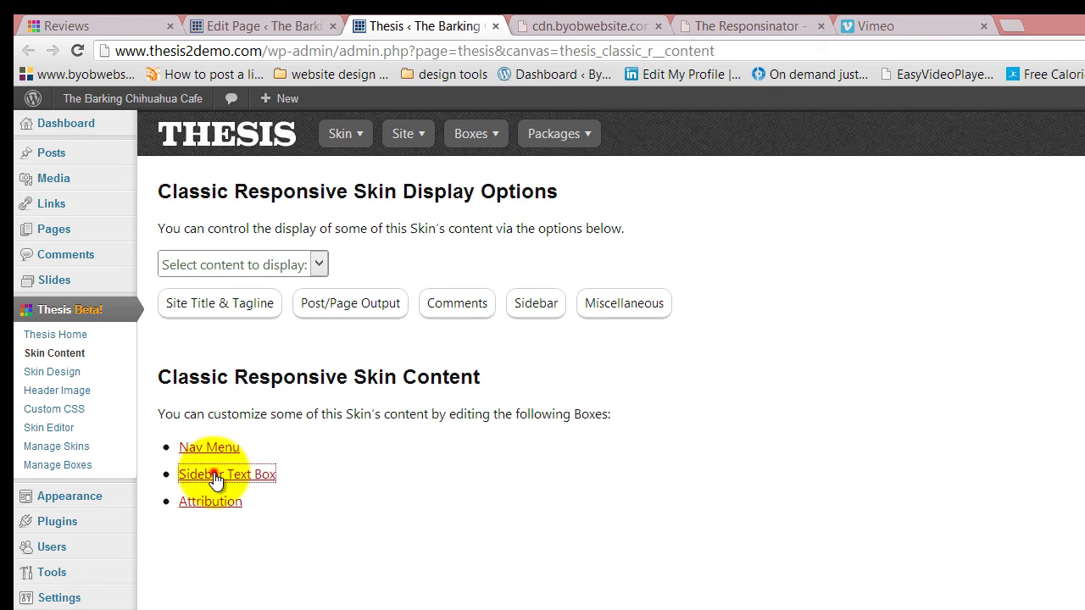
- Replace the sidebar text box's Vimeo embed code with the copied welcome heading and paragraph HTML, and save the options
left_click(696, 280)
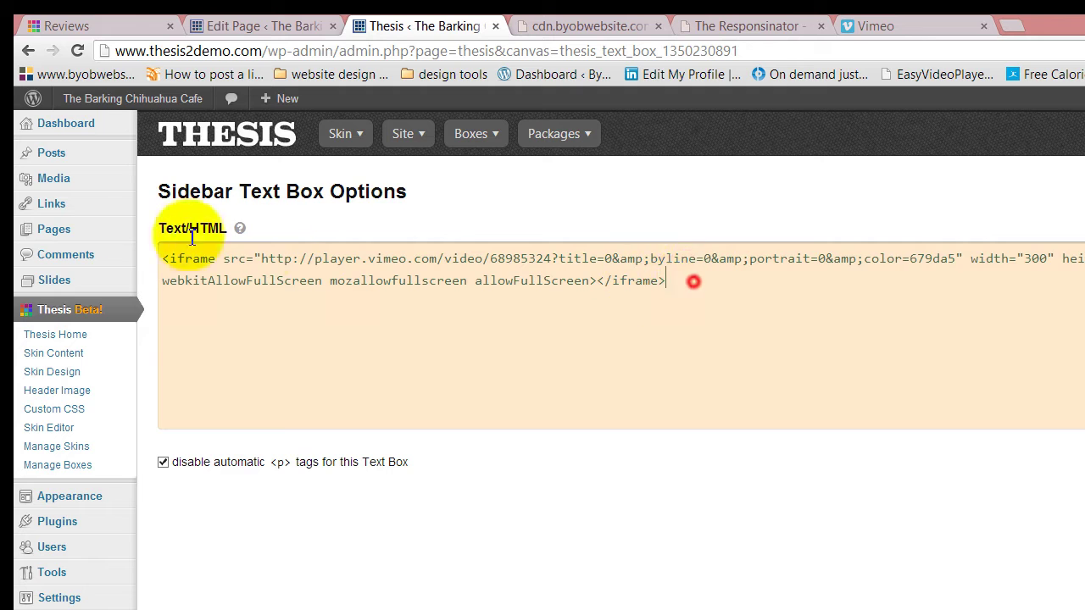
key("ctrl+a")
mouse_move(121, 230)
key("ctrl+v")
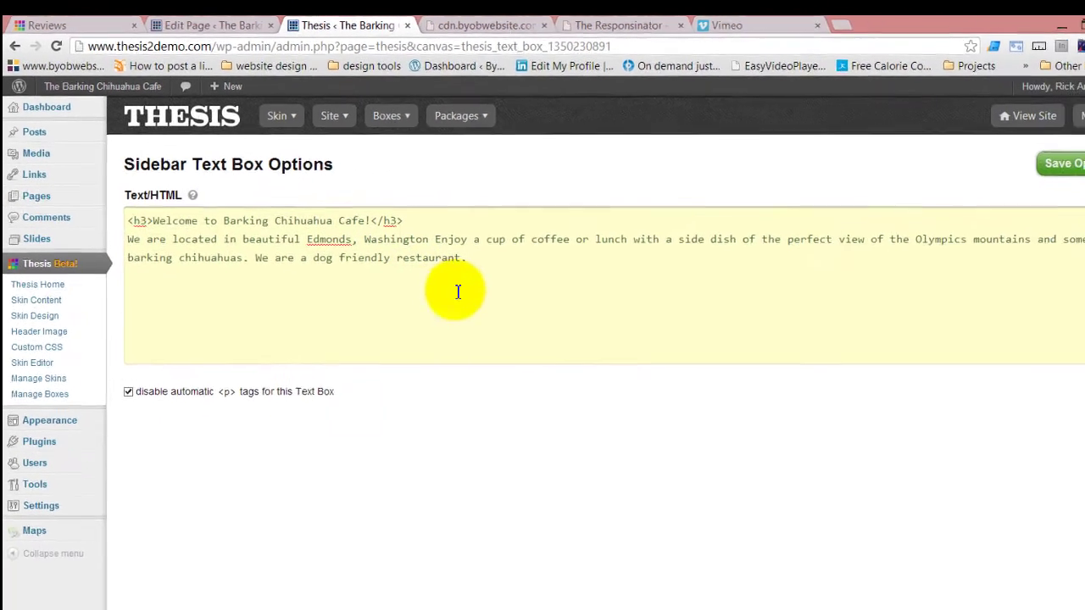
left_click(552, 342)
left_click(1040, 161)
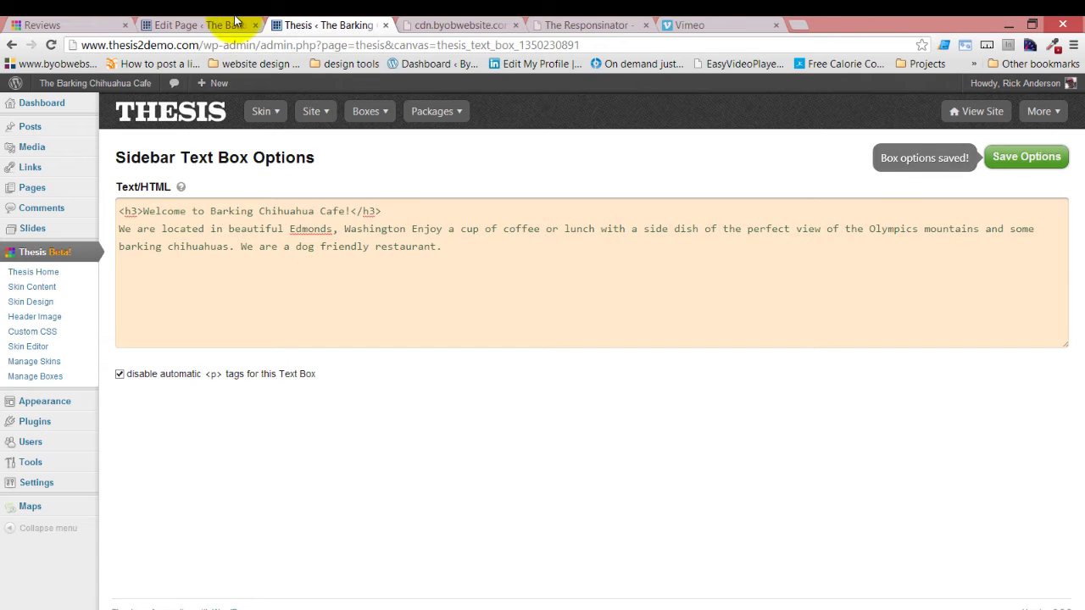
- Reload the site's Reviews page to check the sidebar welcome text, and return to the Sandbox page editor
left_click(25, 25)
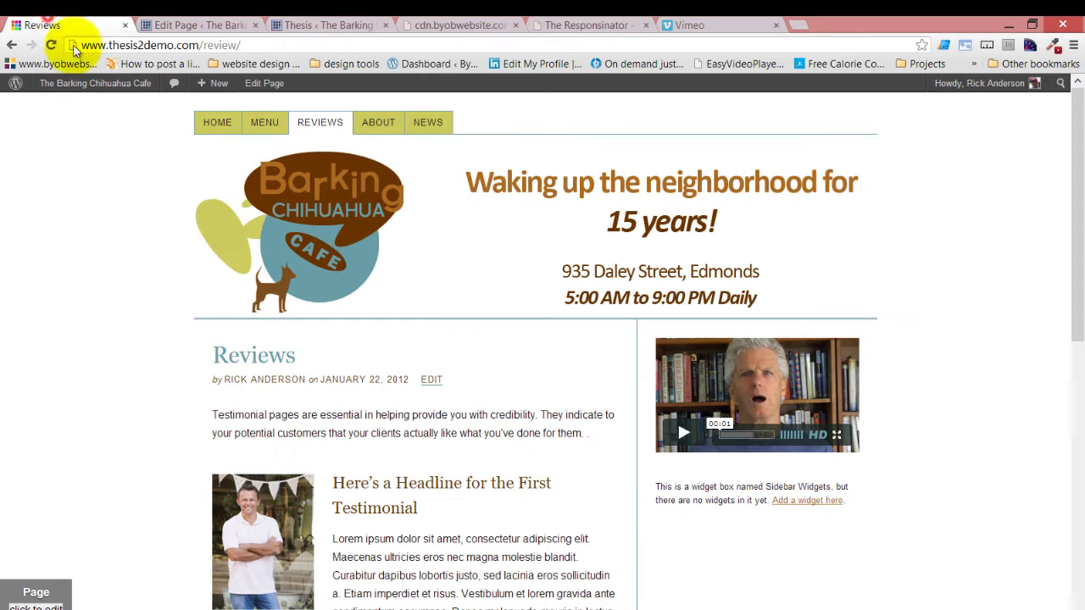
left_click(51, 44)
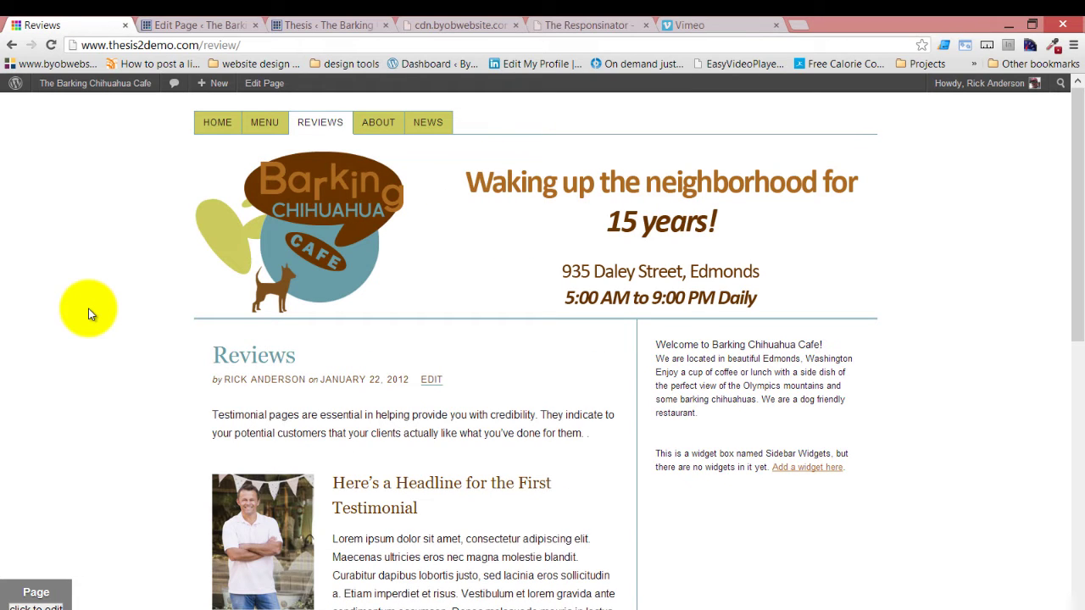
left_click(186, 24)
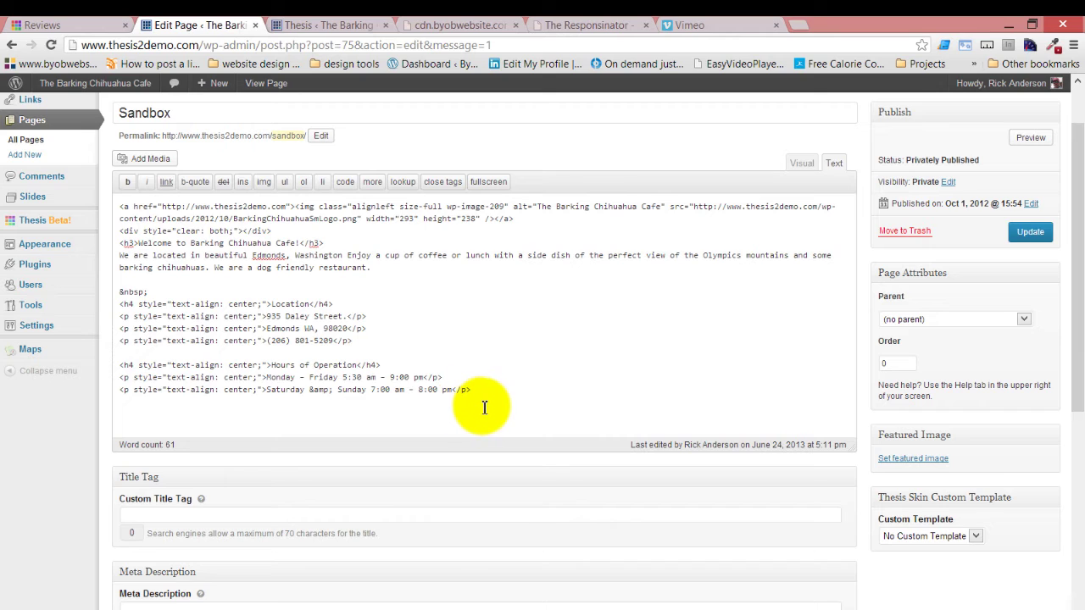
- Review the Sandbox page's content in visual form and delete all of its HTML
left_click(490, 399)
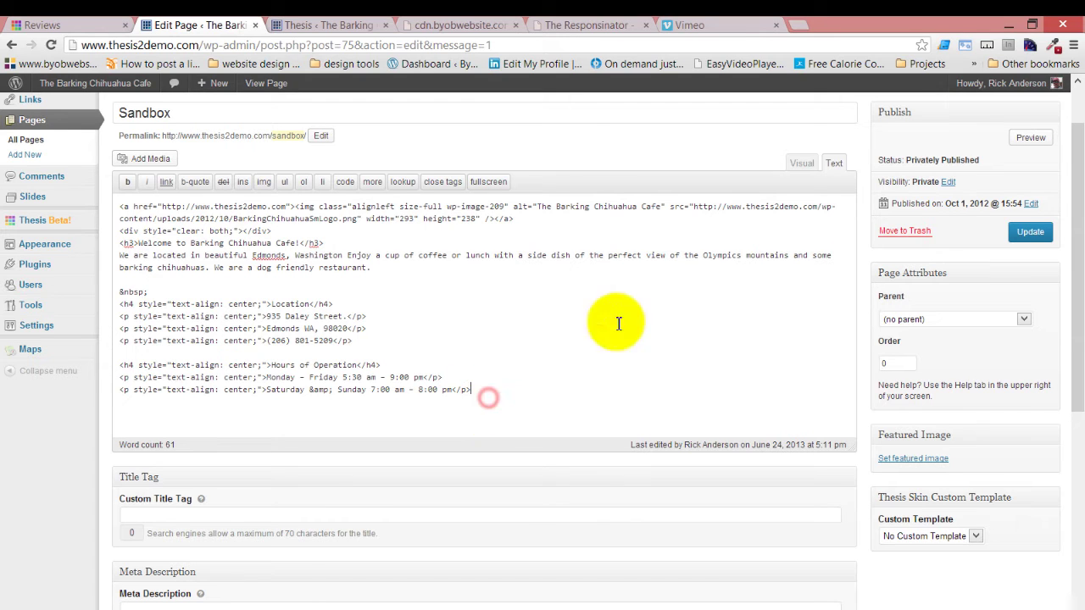
left_click(802, 166)
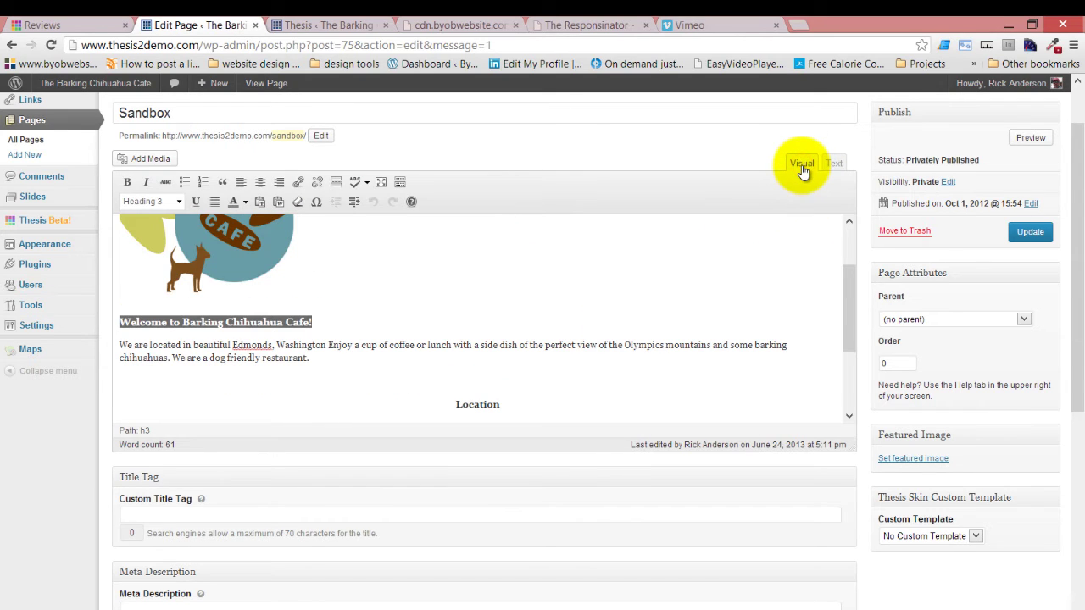
left_click_drag(849, 296, 834, 428)
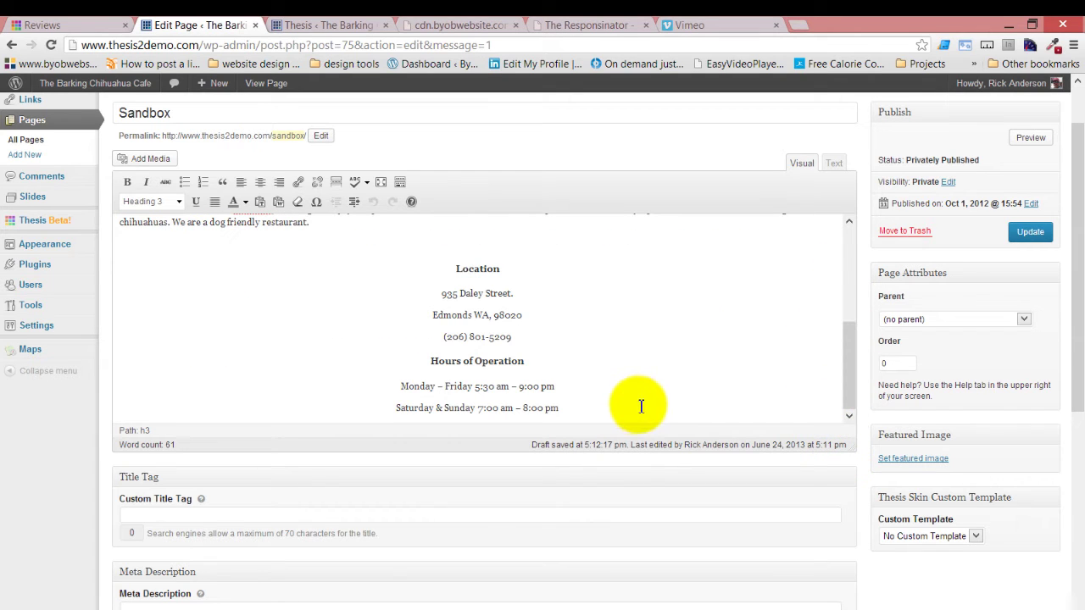
left_click(834, 164)
left_click_drag(511, 398, 19, 152)
key("Delete")
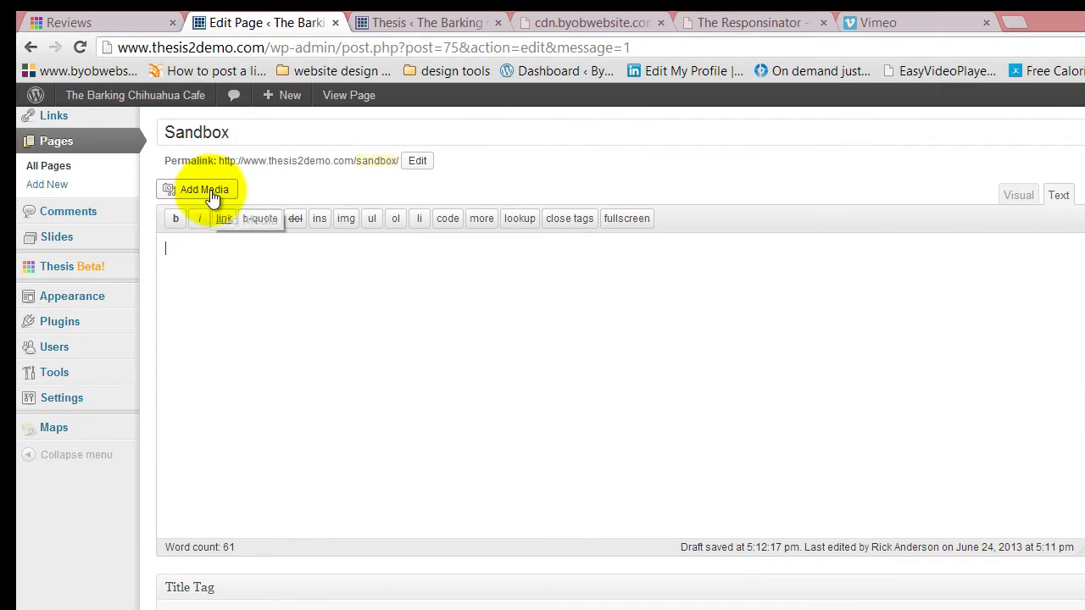
- Pick bcc-slide-store.jpg from the media library for the Sandbox page and set its size to Medium – 300 × 175
left_click(209, 189)
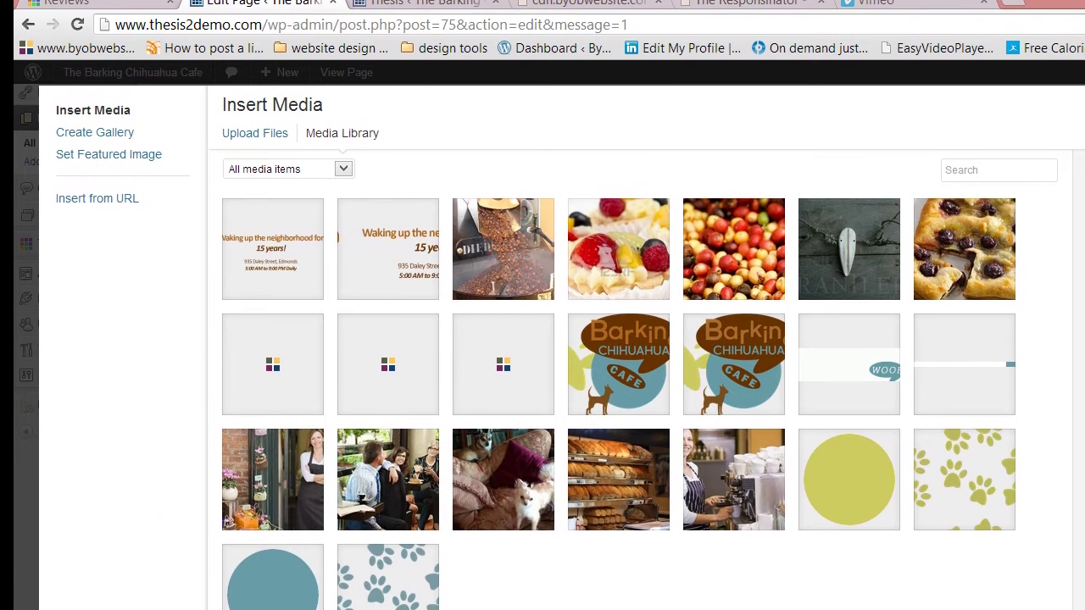
left_click(292, 501)
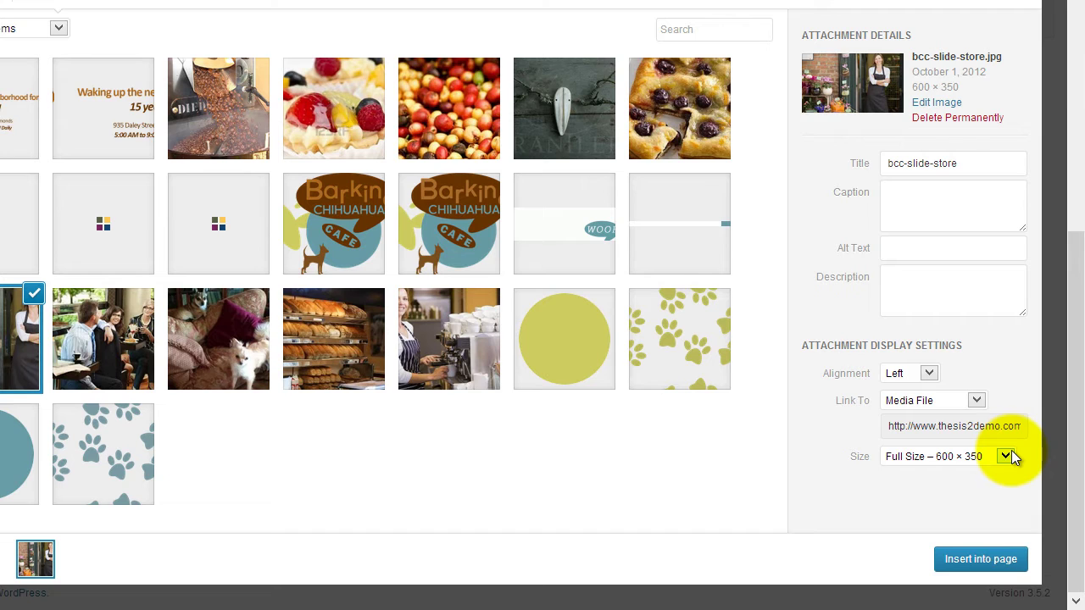
left_click(1006, 456)
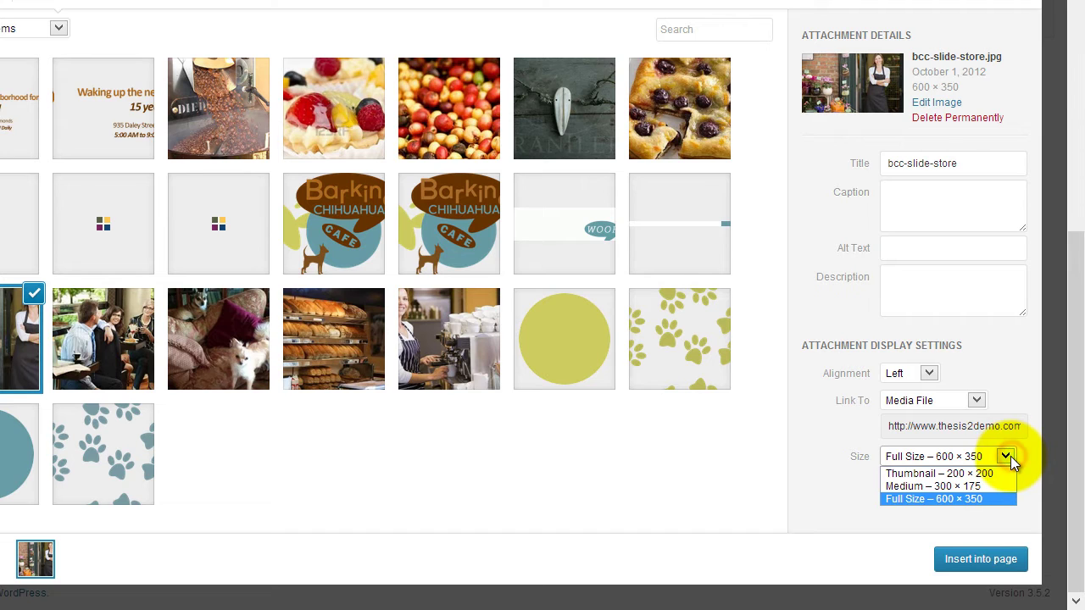
left_click(976, 490)
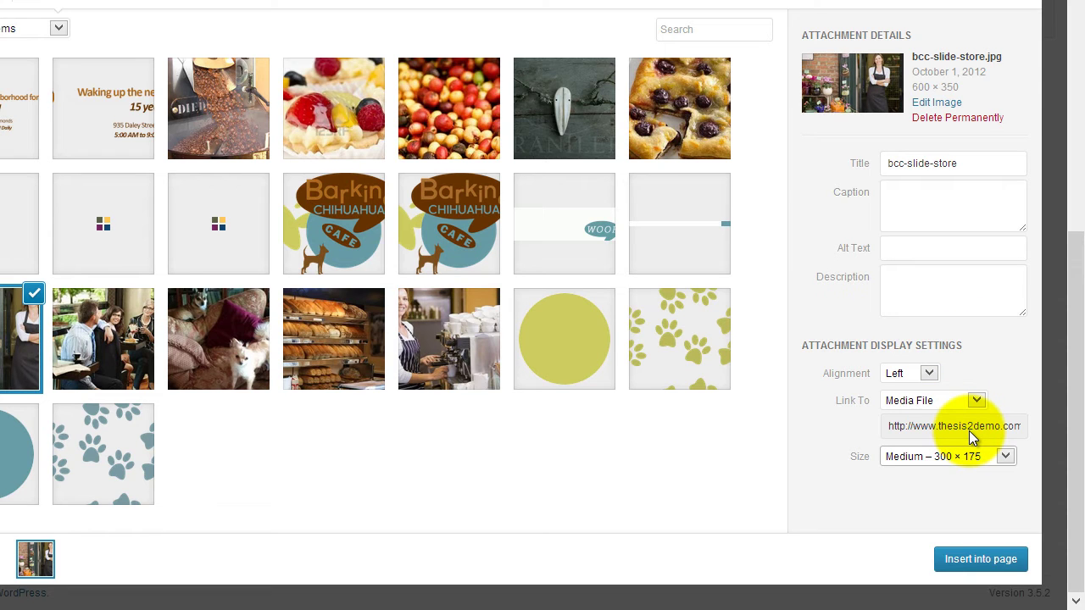
- Set both the alt text and the title of the store image to "Visit us locally in Edmonds"
left_click(920, 249)
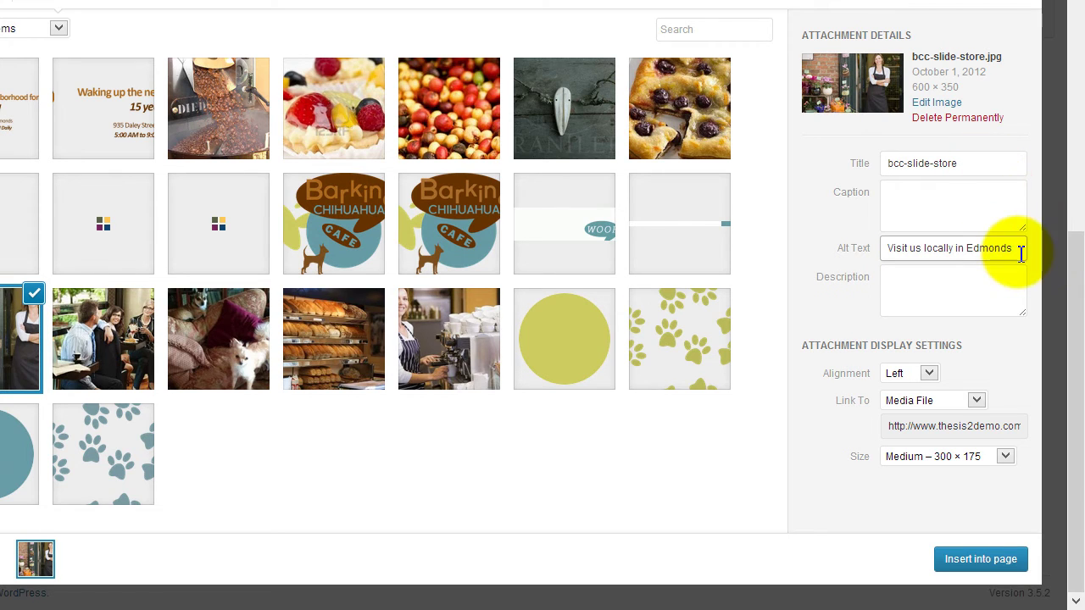
left_click_drag(1022, 252, 852, 263)
key("ctrl+c")
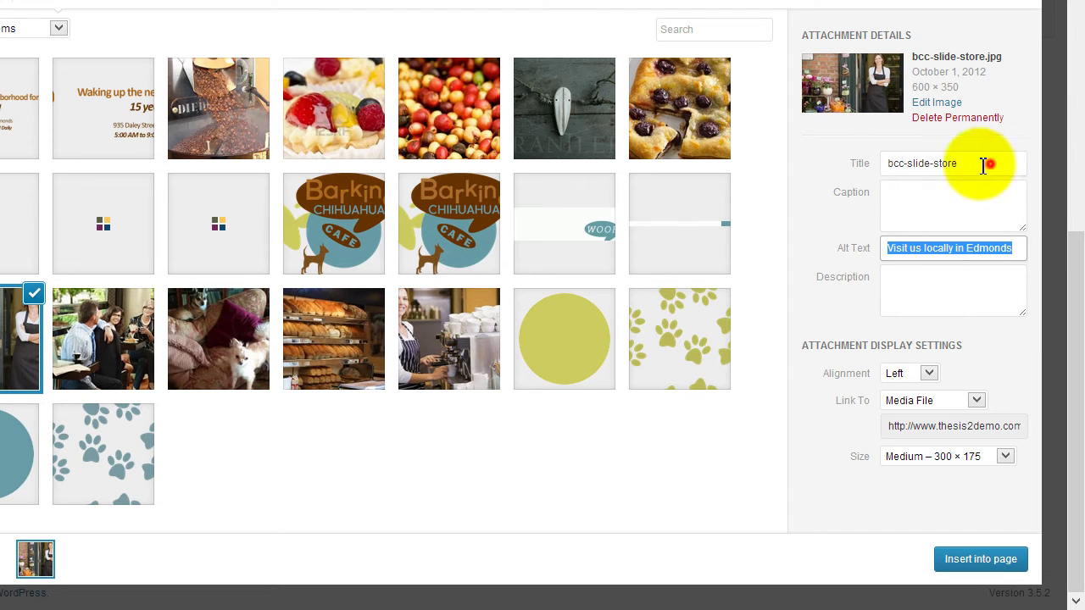
left_click_drag(988, 164, 841, 170)
key("ctrl+v")
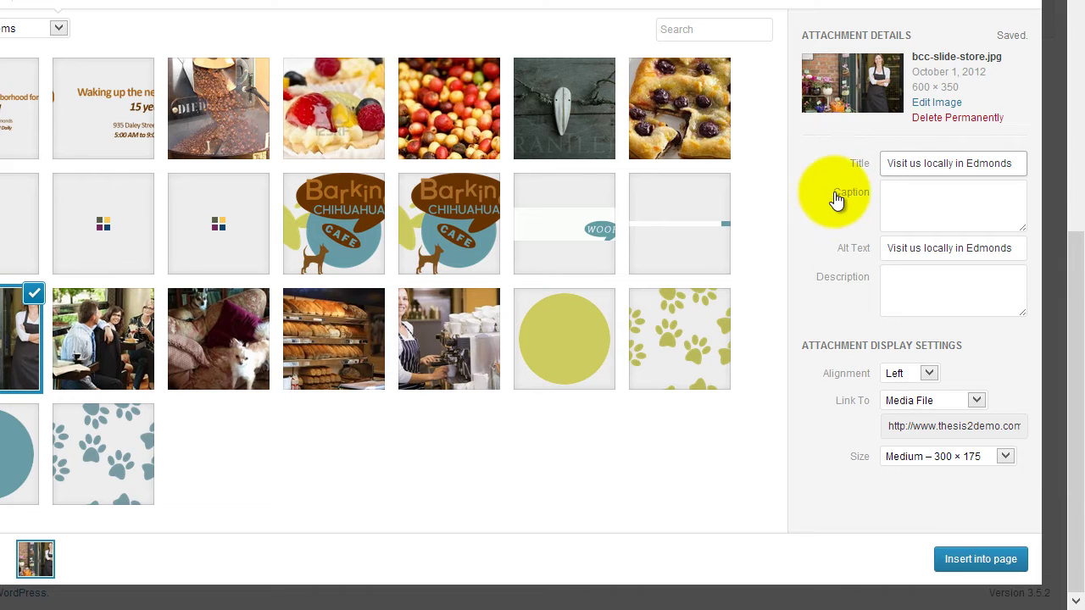
- Set the image's link and alignment to None and insert it into the Sandbox page
left_click(978, 400)
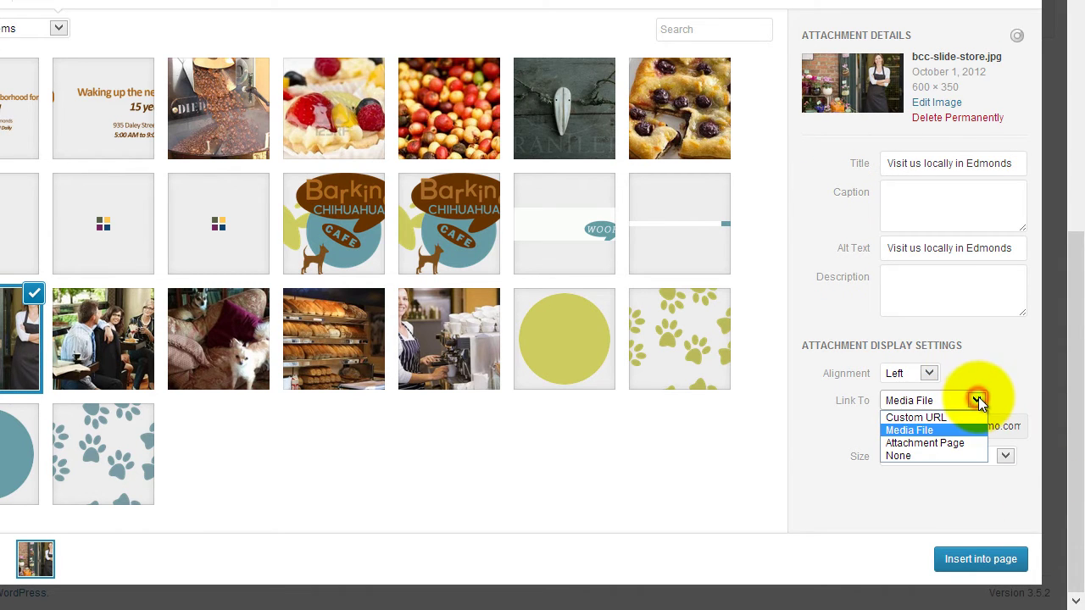
left_click(923, 454)
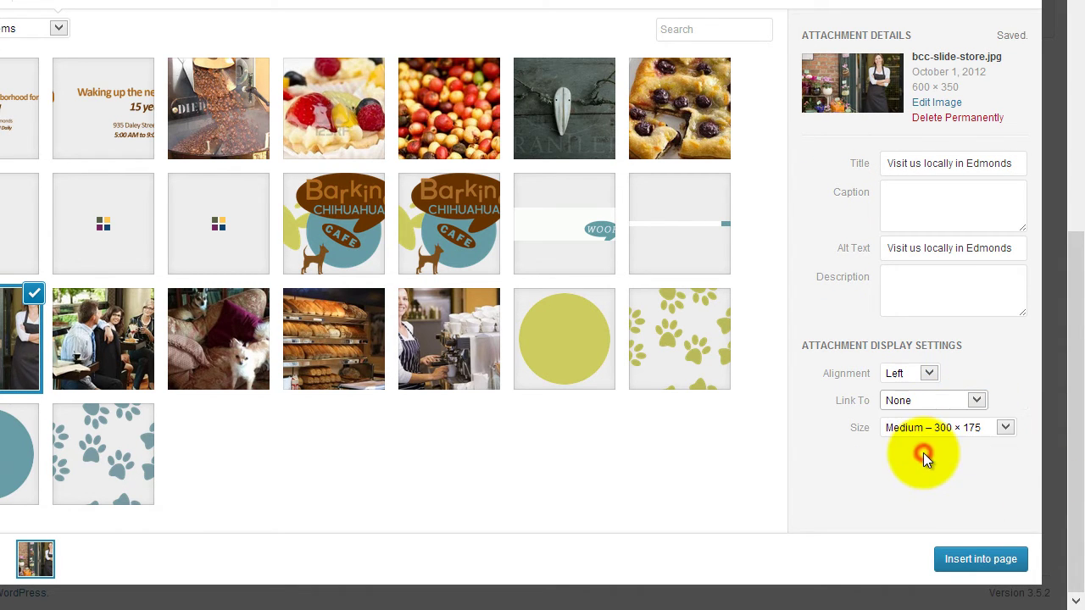
left_click(929, 374)
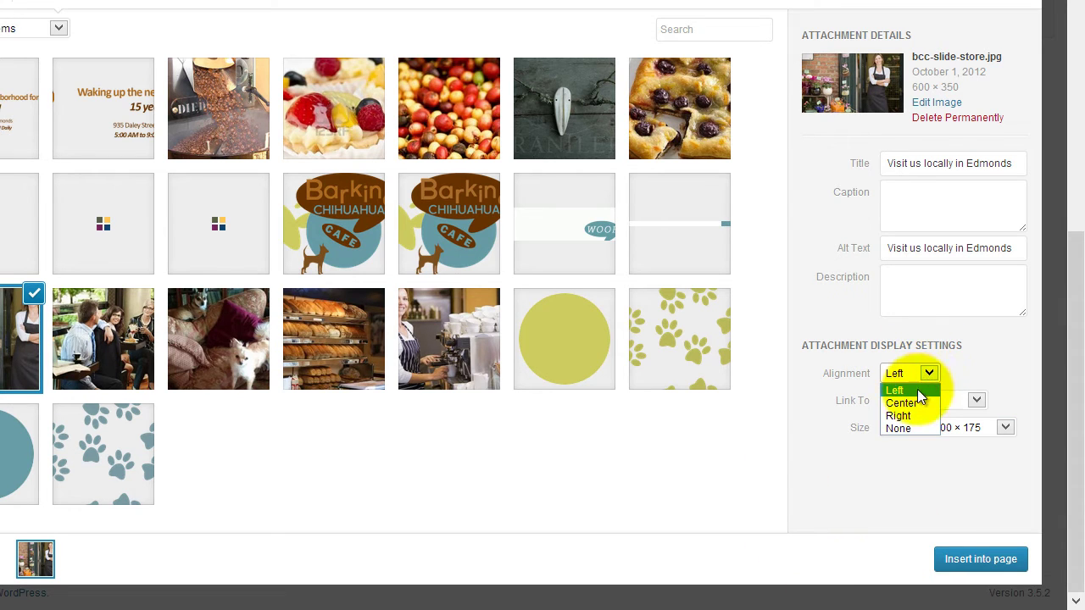
left_click(913, 430)
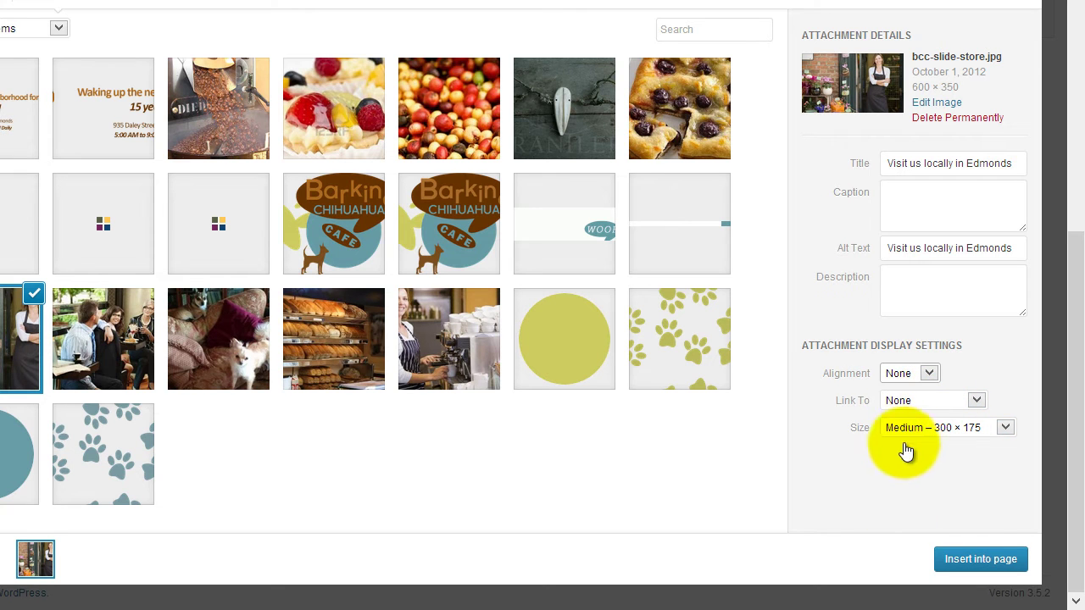
left_click(977, 559)
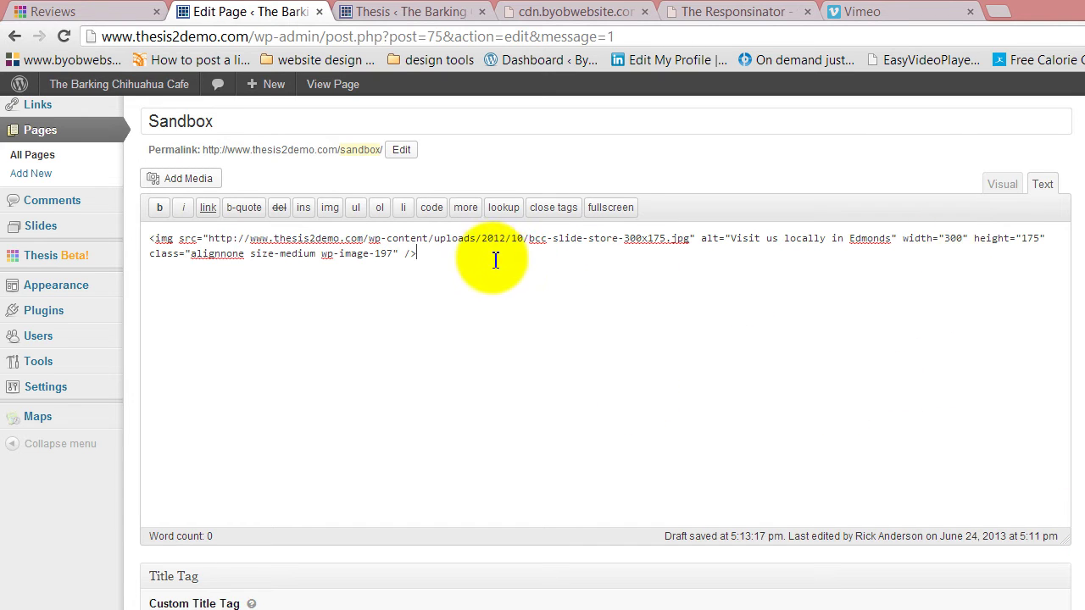
- Preview the inserted store image in visual form and copy its complete HTML img tag
left_click(1000, 186)
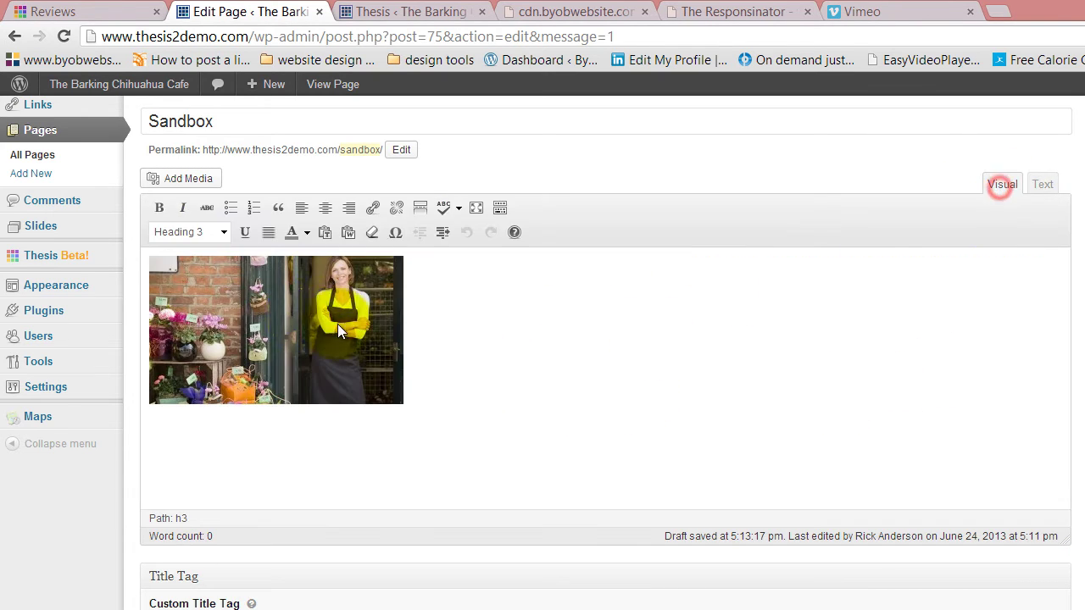
left_click(1043, 185)
left_click_drag(428, 254, 148, 234)
key("ctrl+c")
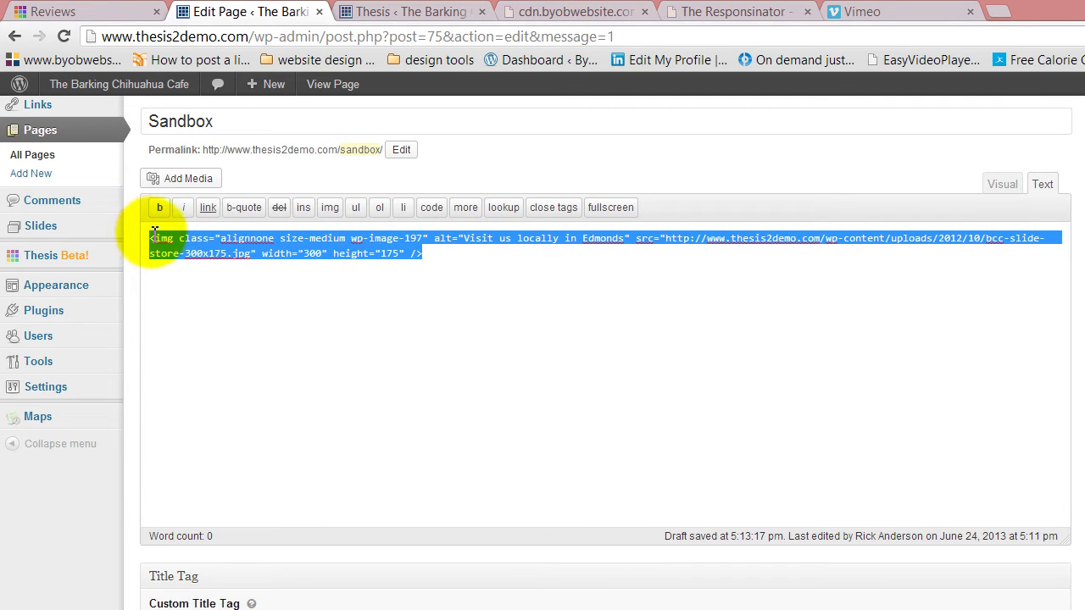
- Replace the welcome HTML in the Sidebar Text Box options with the copied image tag and save the options
left_click(441, 11)
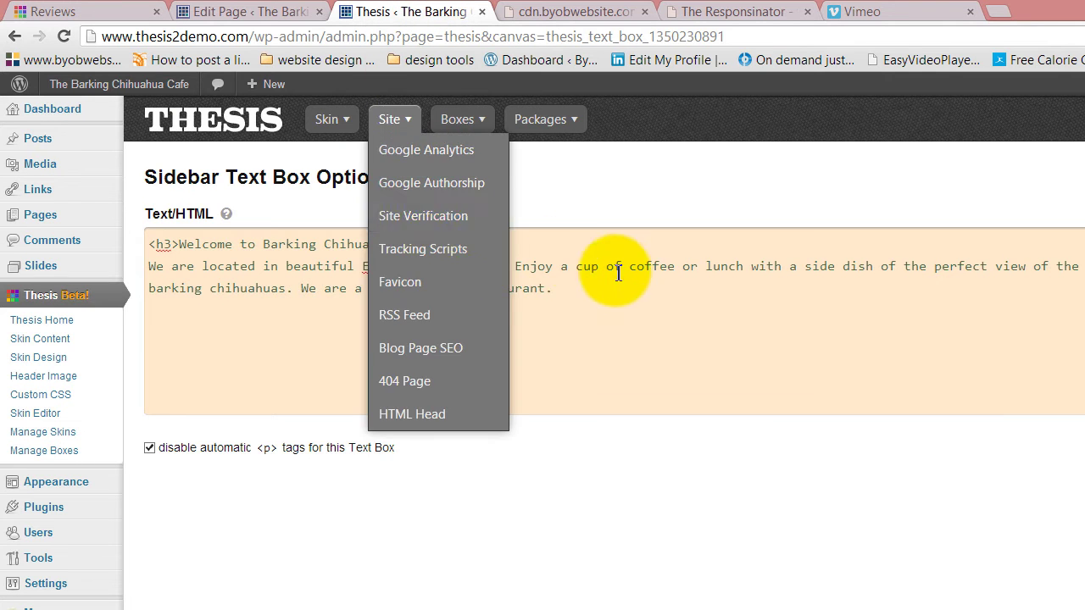
left_click_drag(632, 286, 152, 222)
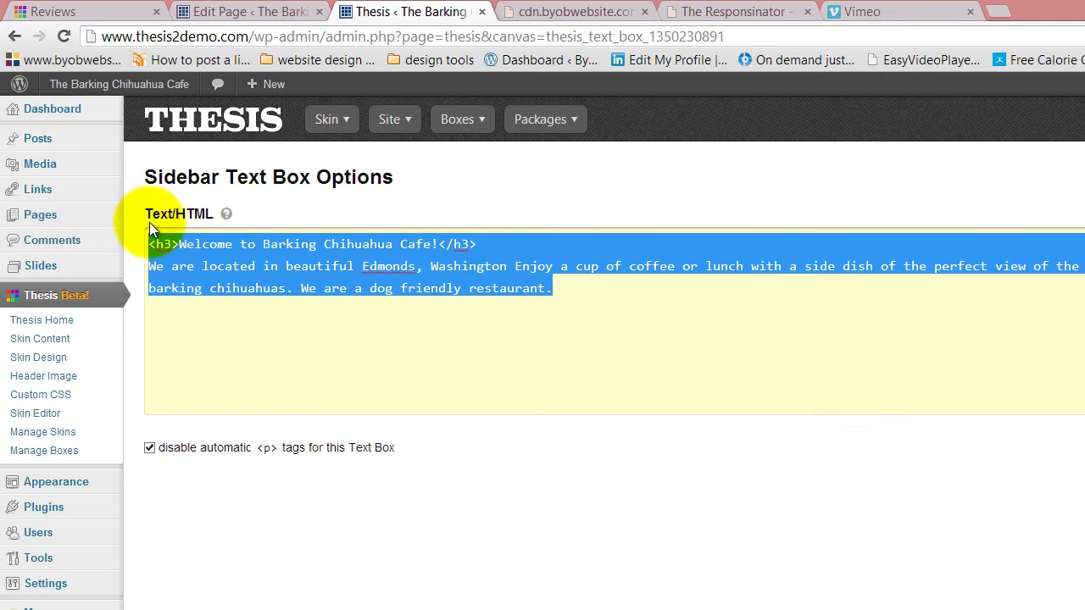
key("ctrl+v")
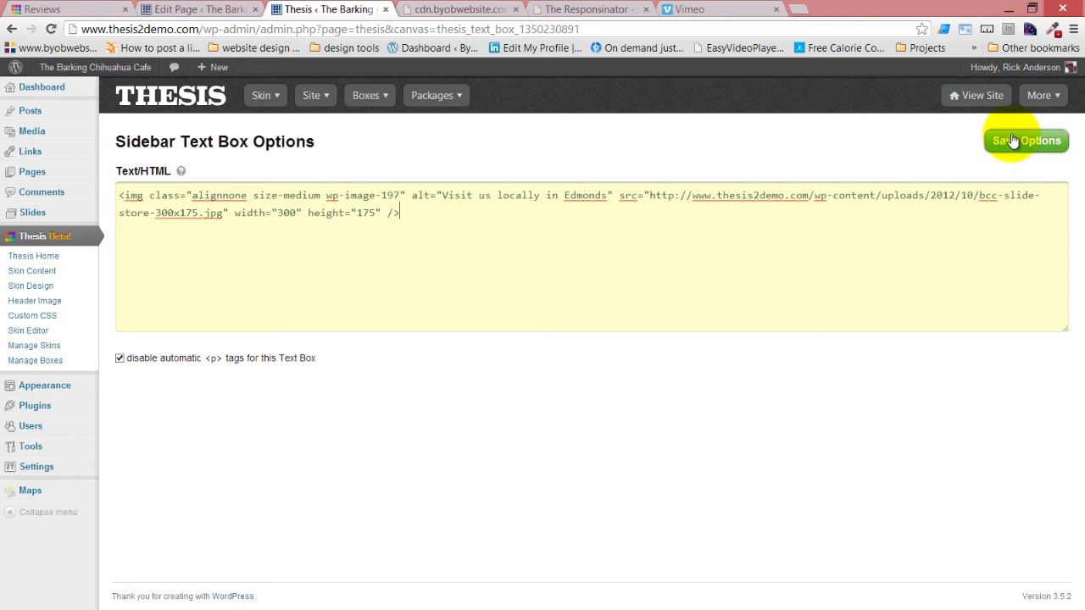
left_click(1023, 142)
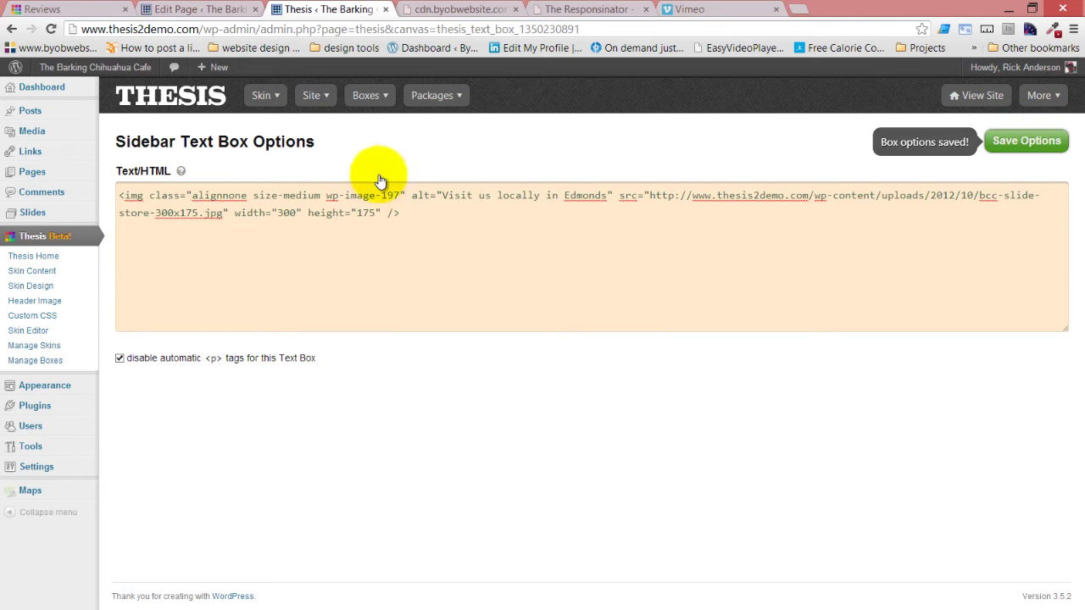
- Reload the site's Reviews page and check how the store image fits in the sidebar
left_click(196, 8)
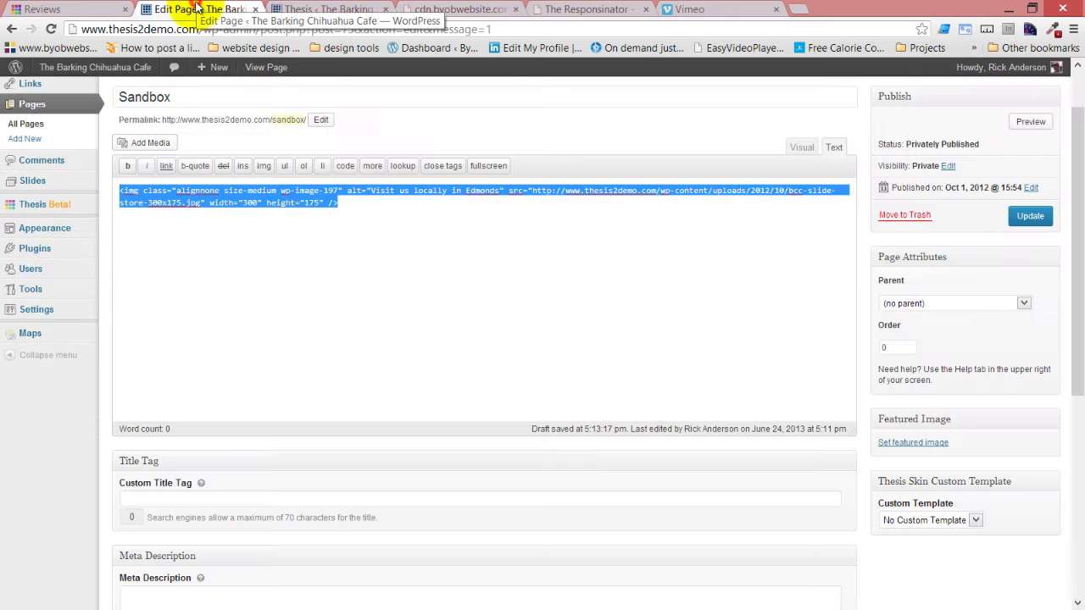
left_click(63, 8)
left_click(51, 29)
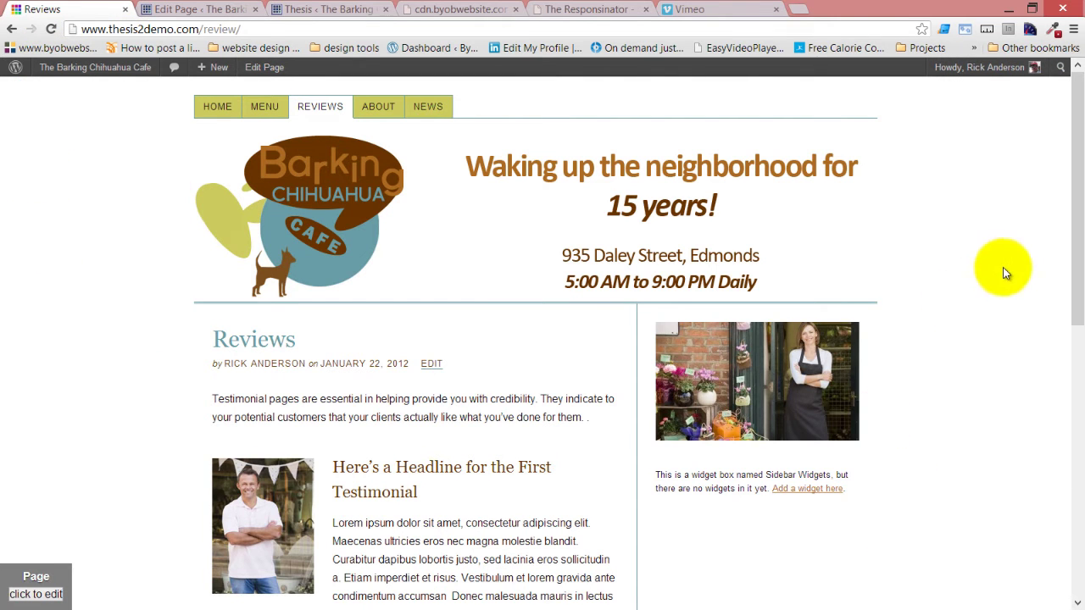
scroll(1076, 237, "down", 3)
scroll(1066, 298, "up", 3)
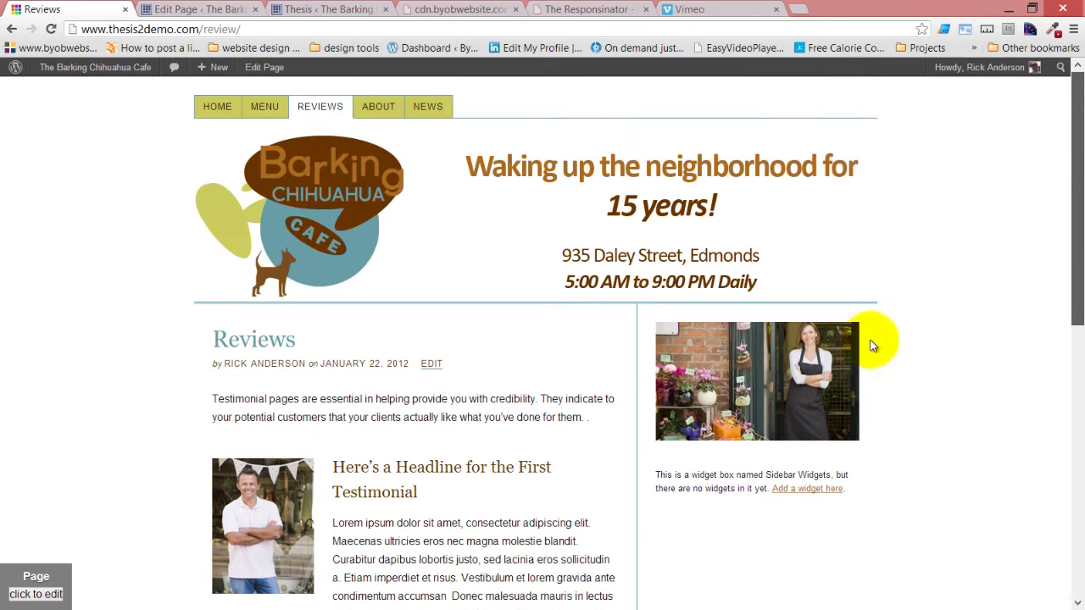
scroll(928, 397, "down", 3)
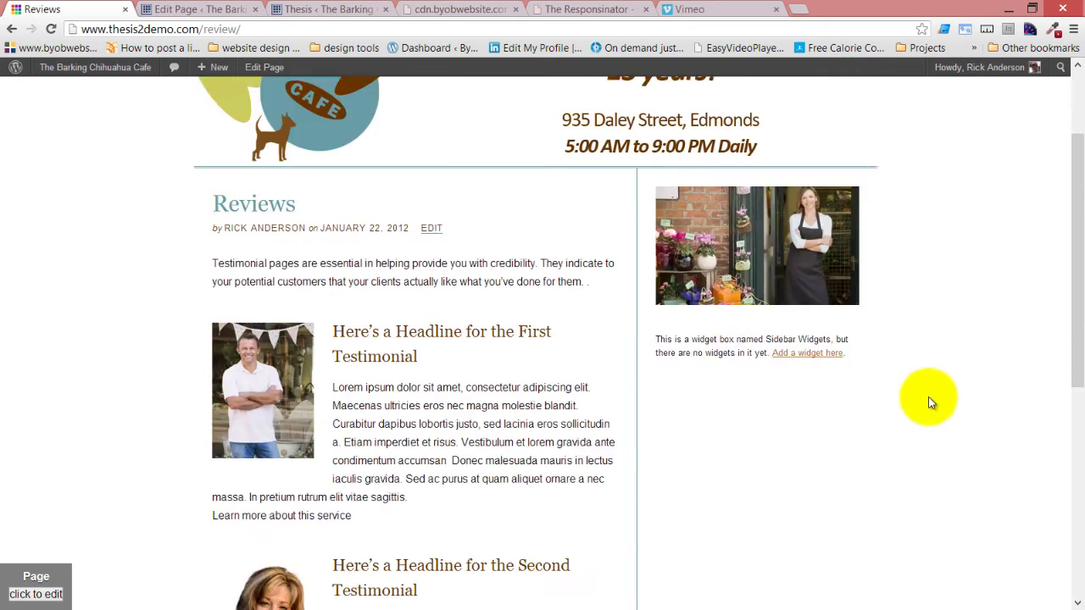
scroll(933, 407, "up", 3)
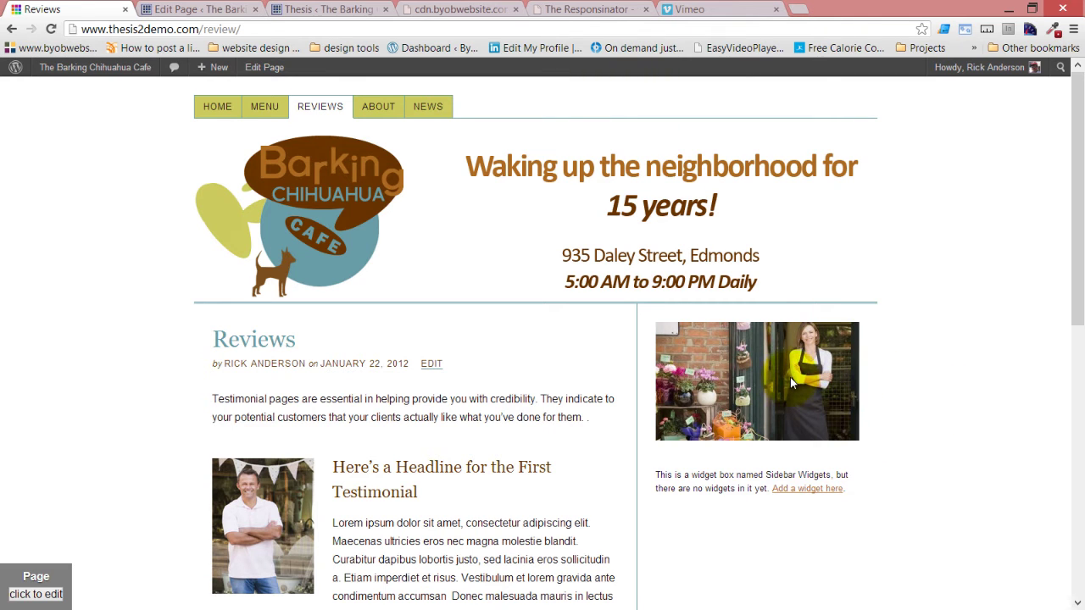
- Go from the Sandbox page editor to the site's Slides list and look through the slides
left_click(218, 8)
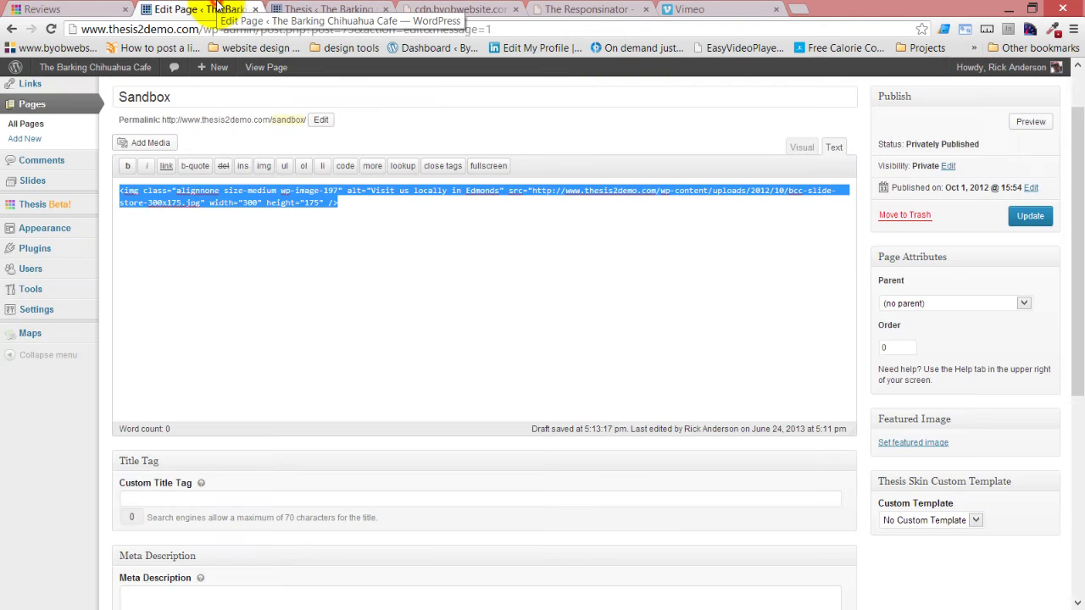
mouse_move(46, 217)
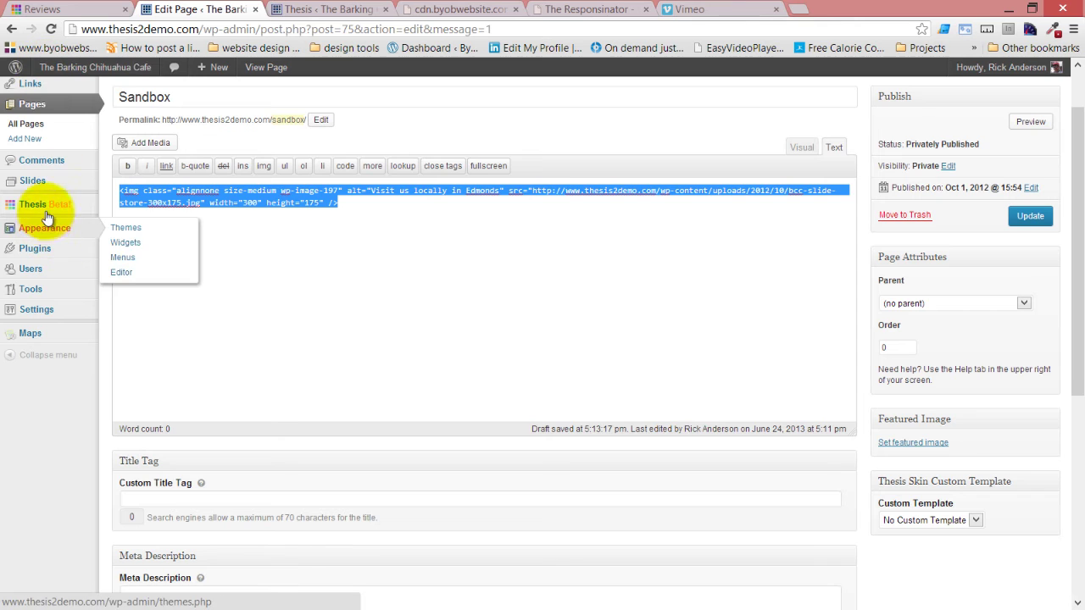
mouse_move(47, 185)
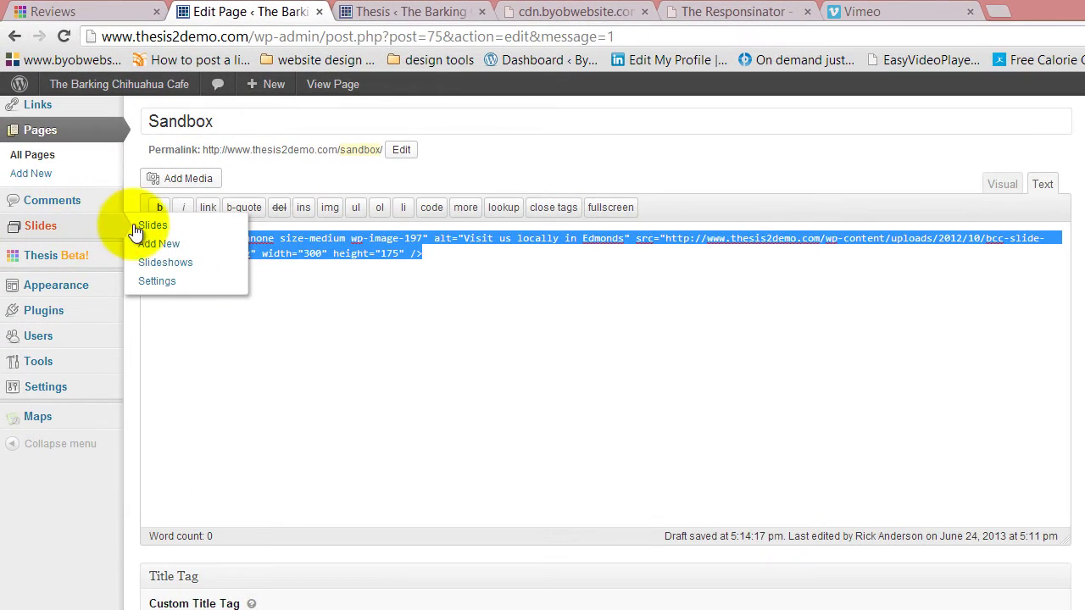
left_click(160, 227)
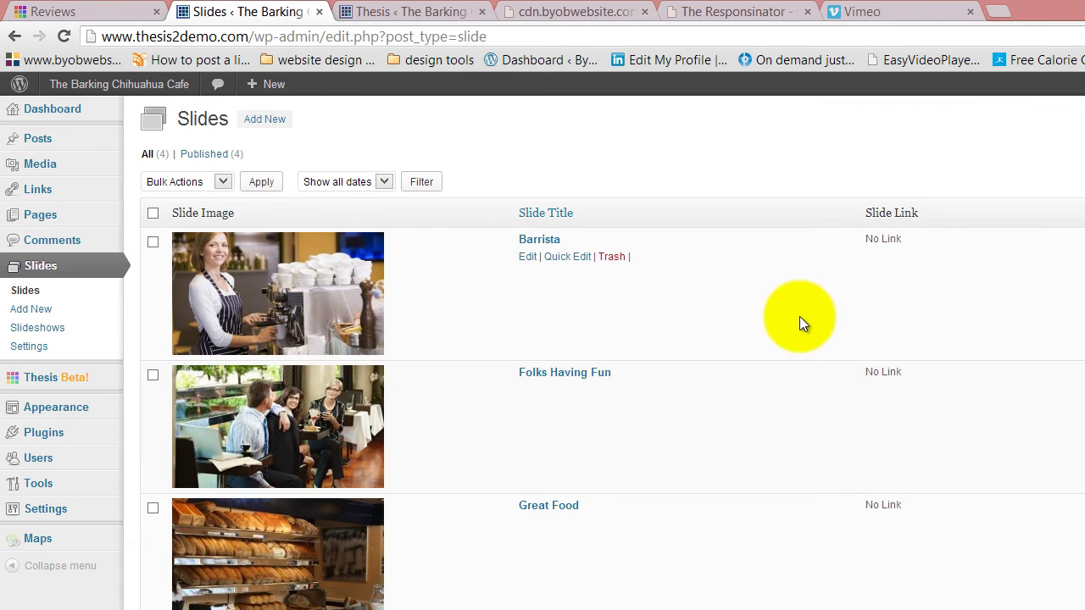
scroll(800, 316, "down", 3)
scroll(276, 584, "up", 2)
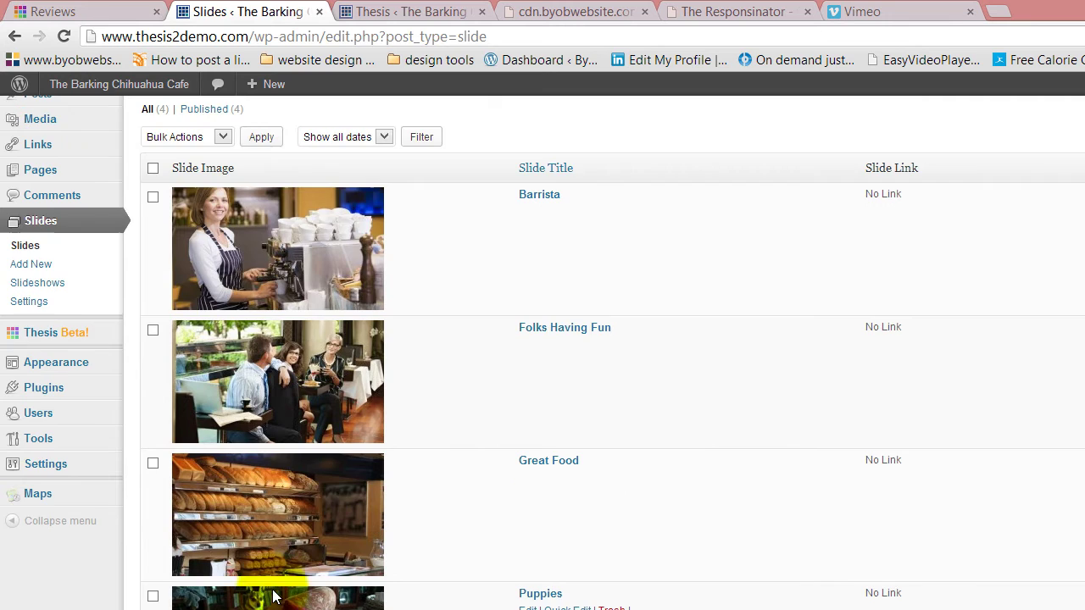
- Copy the [meteor_slideshow] shortcode from the Meteor Slides settings and return to the Sidebar Text Box options
scroll(322, 597, "up", 1)
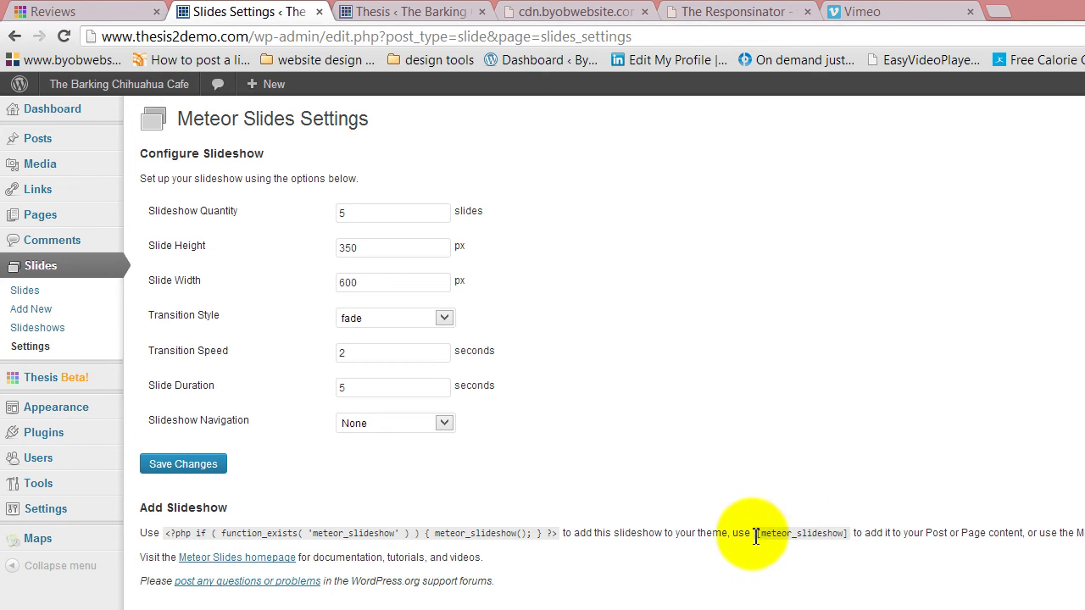
left_click_drag(756, 534, 847, 535)
key("ctrl+c")
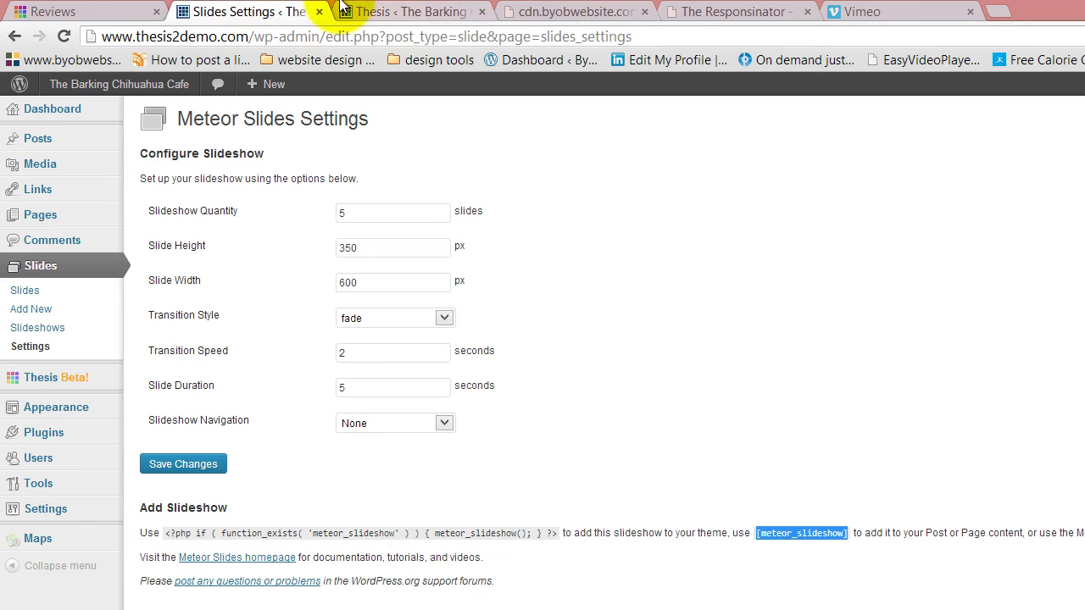
left_click(413, 10)
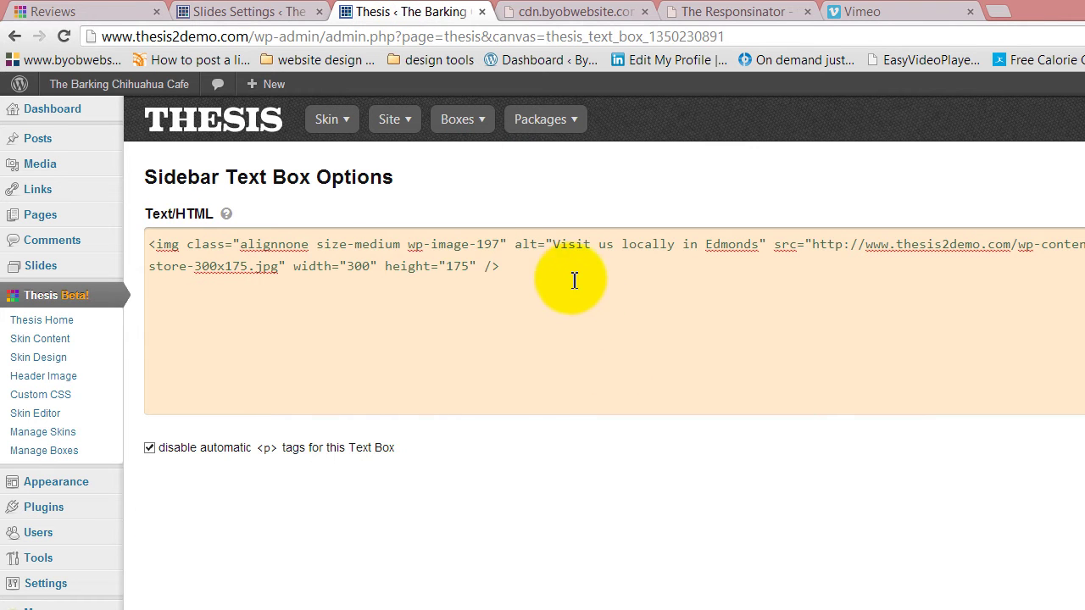
- Replace the image tag in the Sidebar Text Box with the copied [meteor_slideshow] shortcode and save the options
left_click_drag(567, 273, 139, 235)
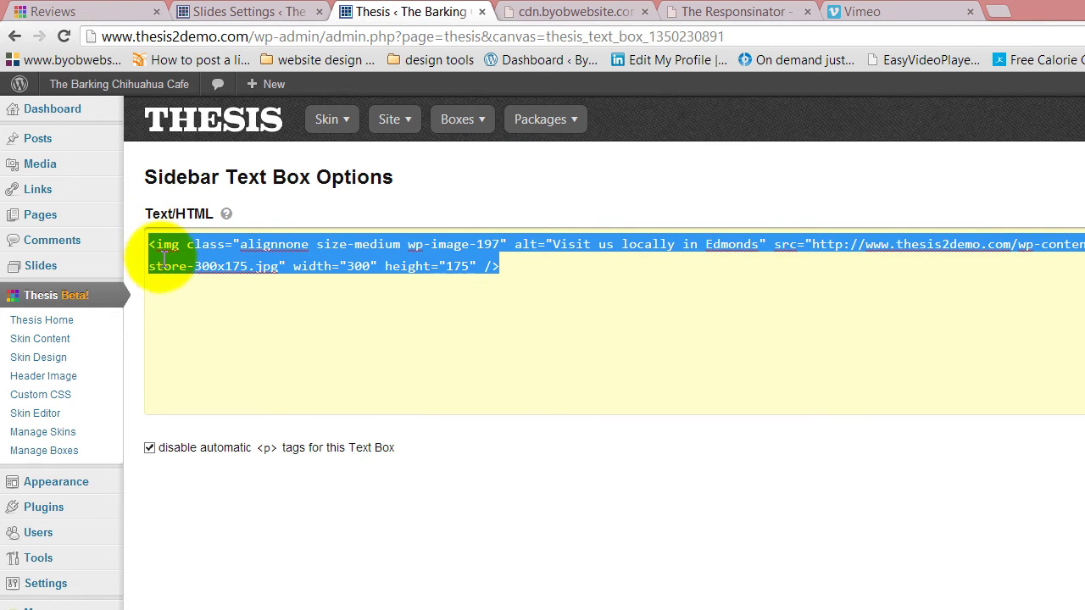
key("ctrl+v")
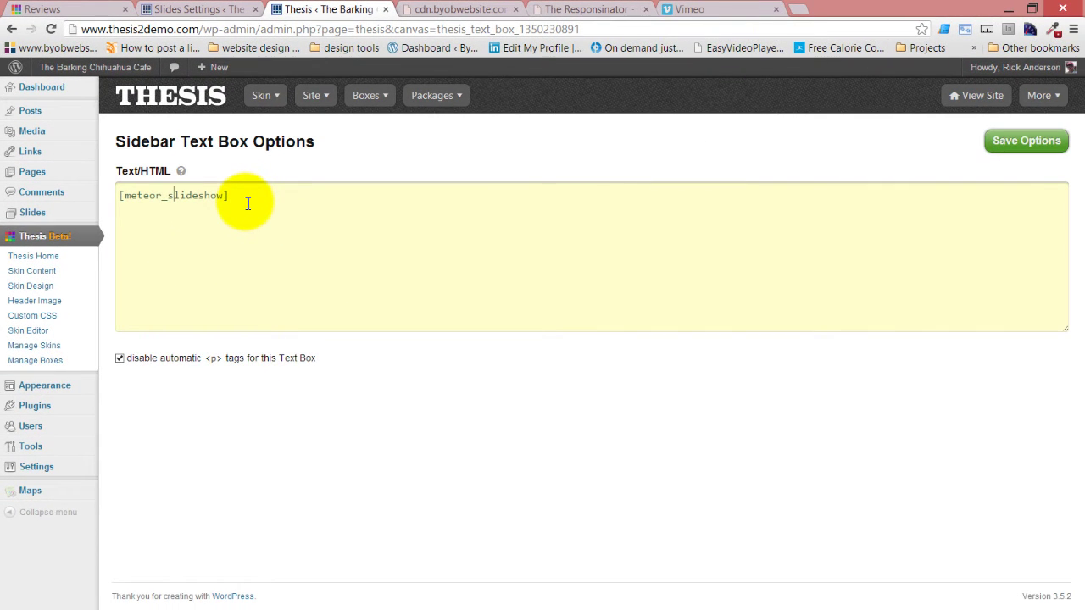
left_click(1036, 143)
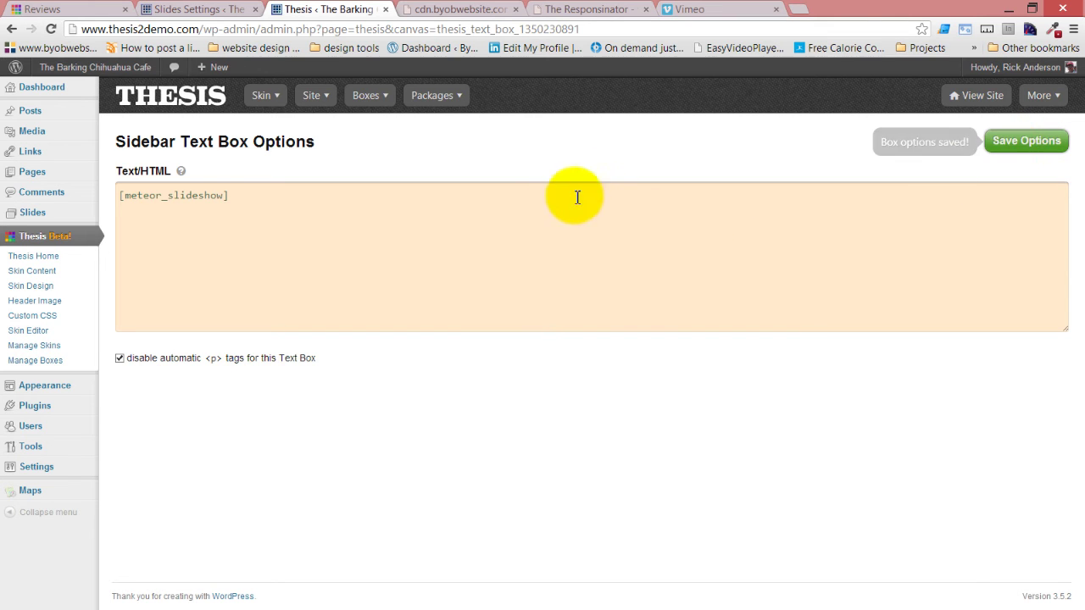
- Reload the site's Reviews page and check how the slideshow plays in the sidebar
left_click(194, 9)
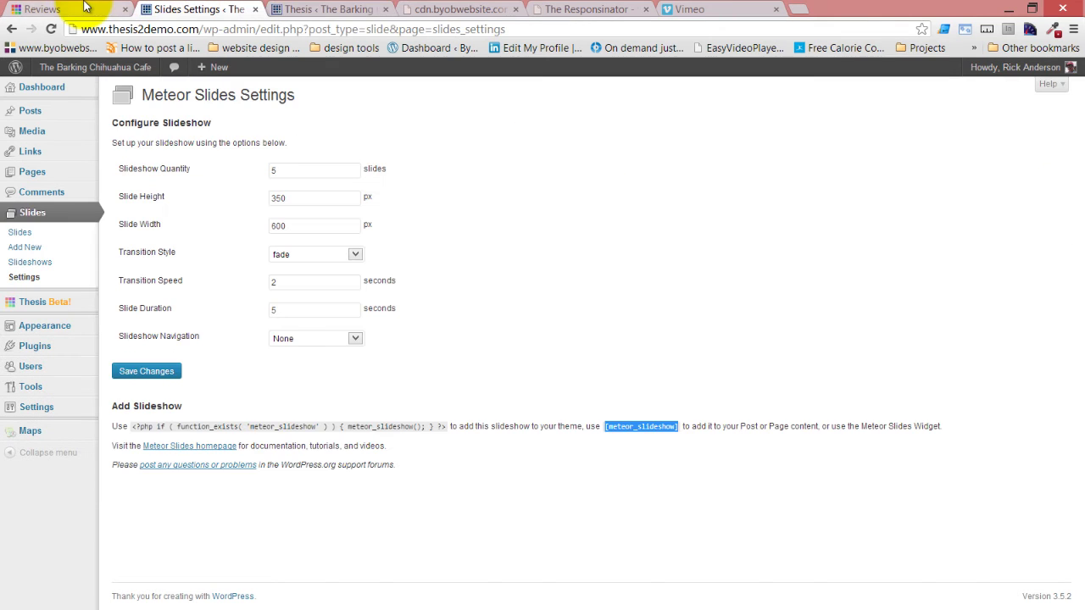
left_click(82, 7)
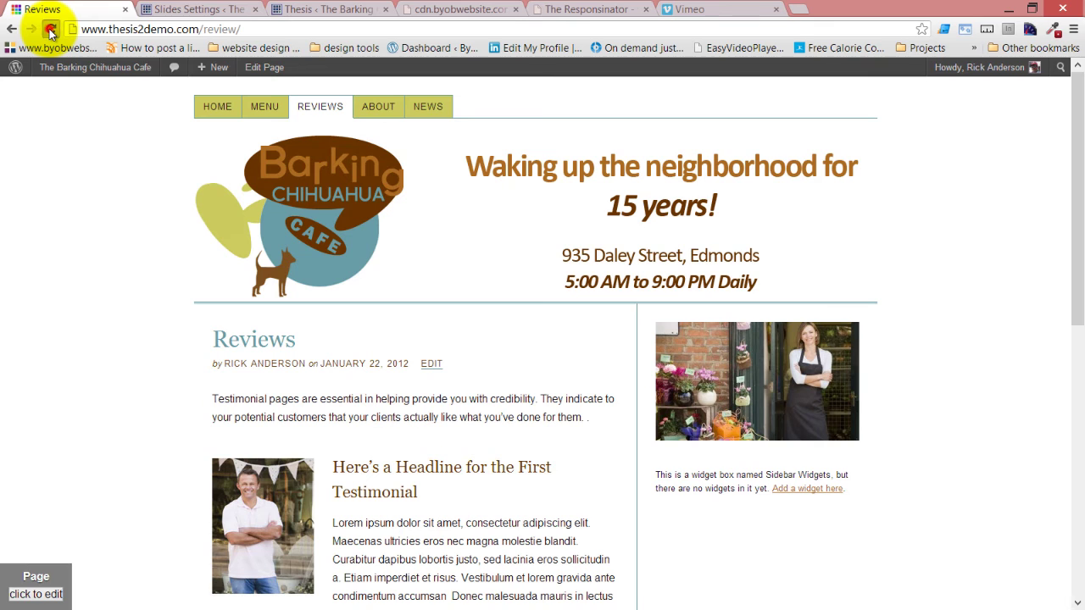
left_click(51, 29)
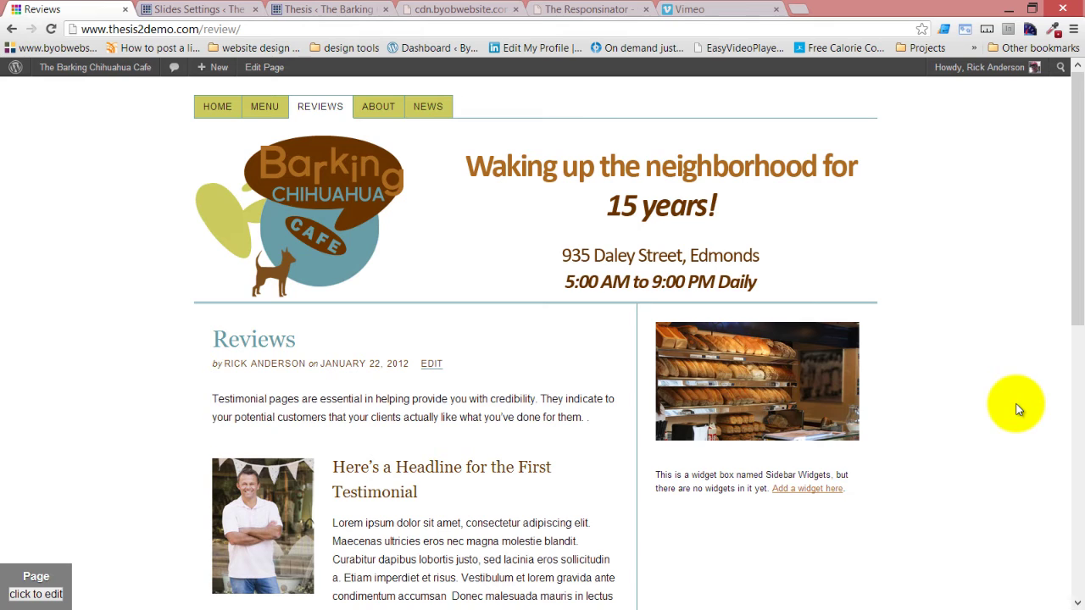
- Open the Barrista slide from the Slides list and examine its slide image and the image's size
left_click(210, 8)
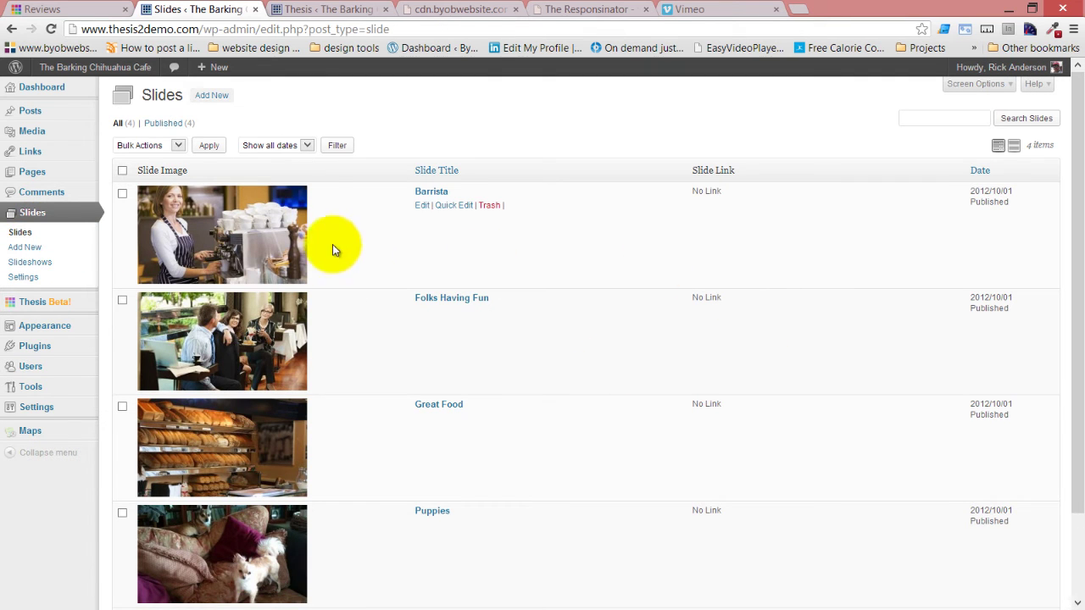
left_click(432, 193)
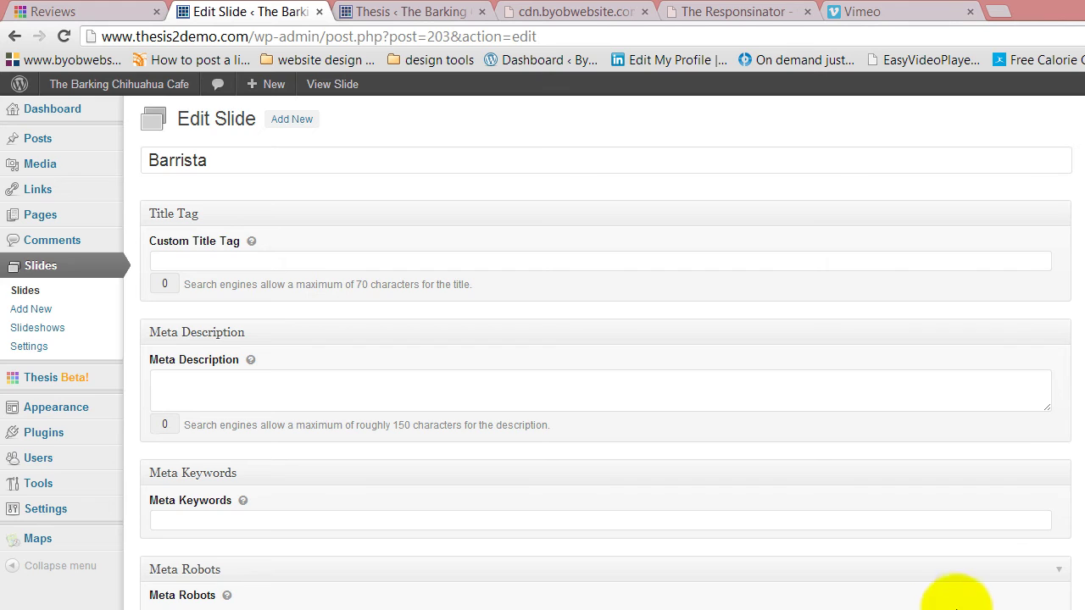
scroll(927, 607, "down", 3)
scroll(926, 607, "down", 6)
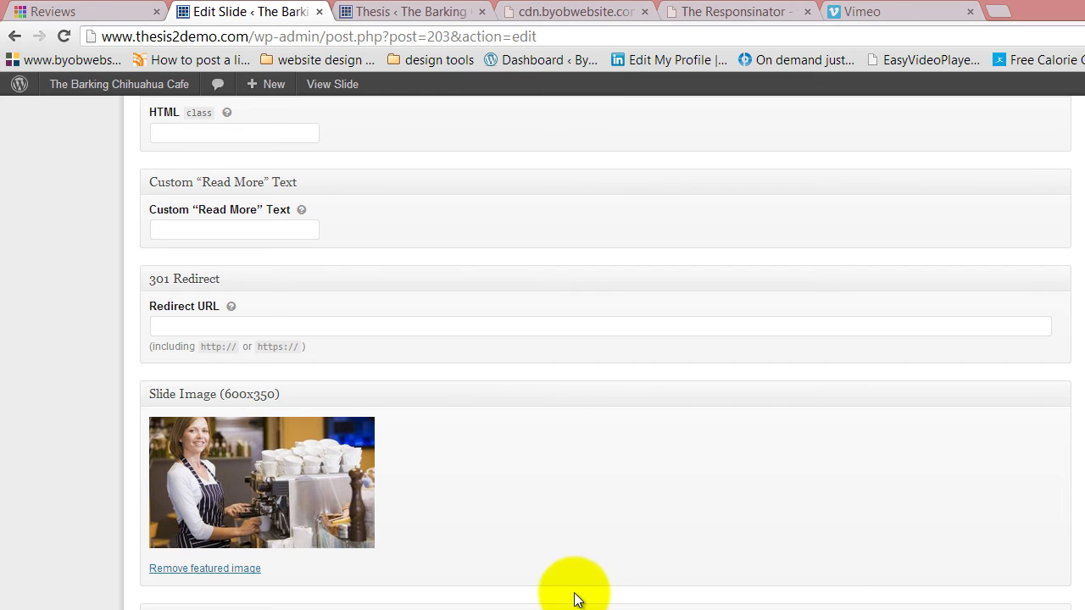
- Compare the sidebar slideshow on the Reviews page with its fit on a phone screen in The Responsinator
left_click(422, 11)
left_click(555, 11)
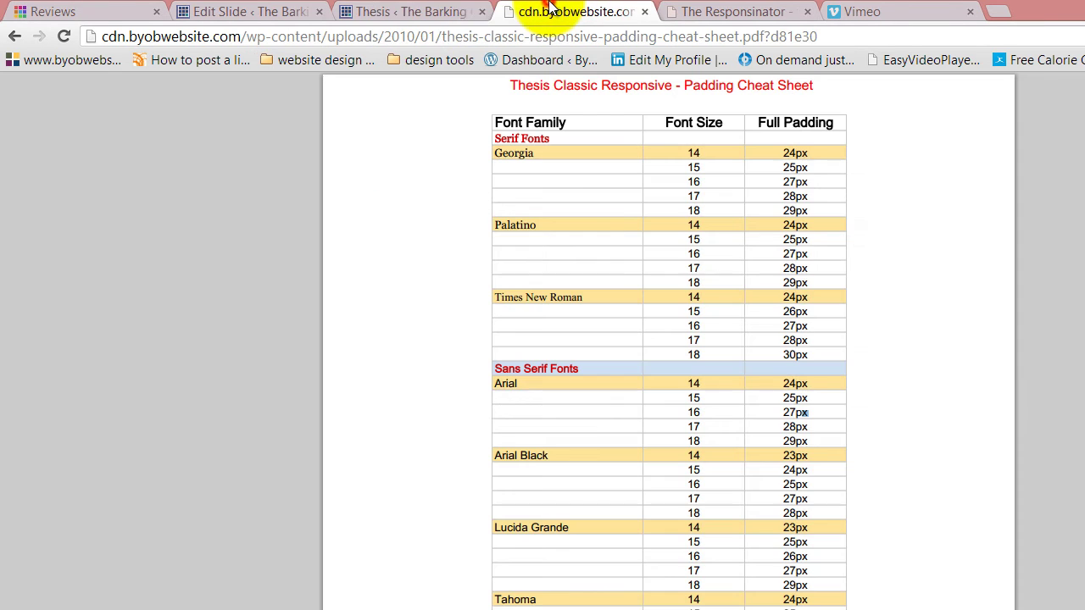
left_click(95, 11)
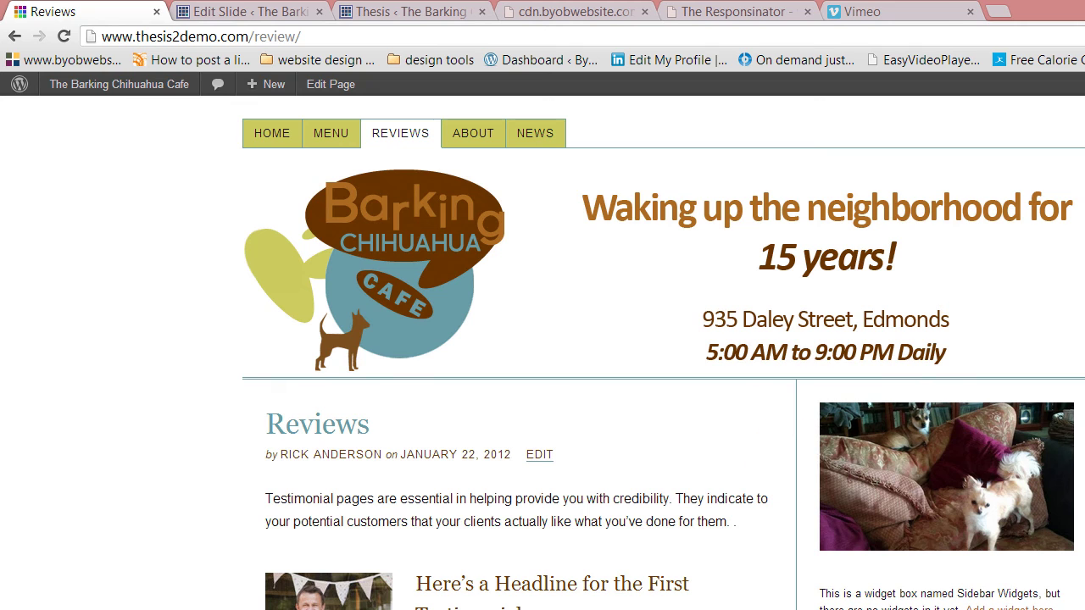
left_click(727, 11)
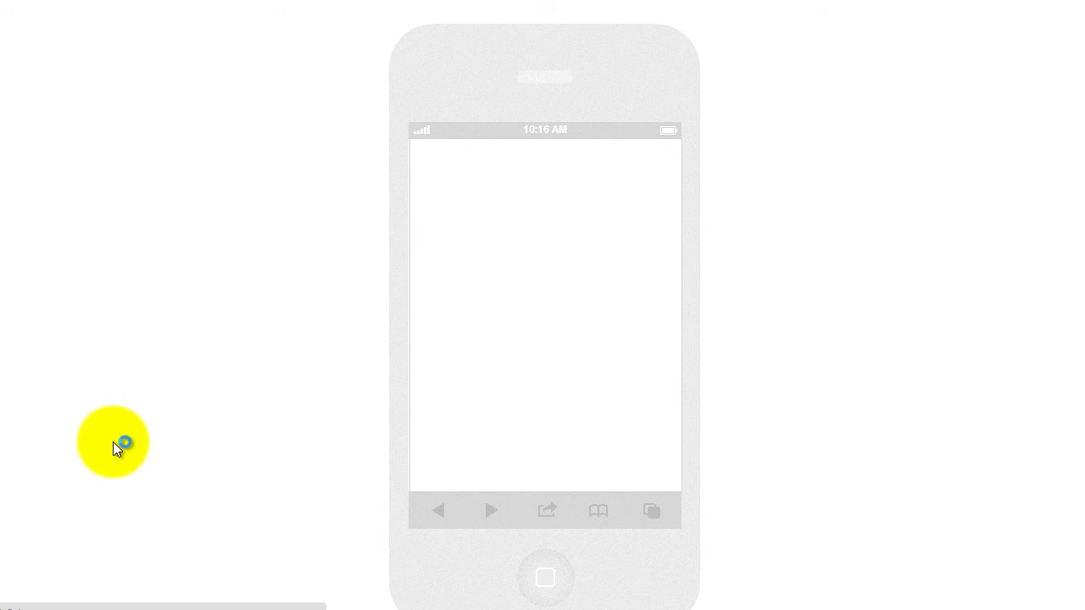
left_click_drag(676, 184, 697, 414)
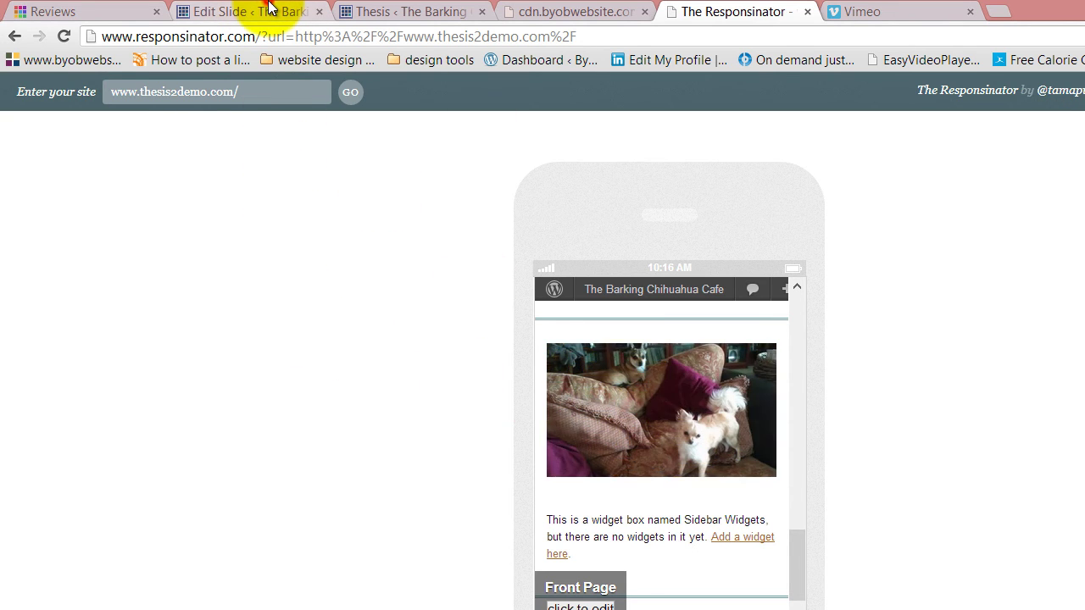
- Return from the Barrista slide editor to the site's Pages list and open the Sandbox page for editing
left_click(270, 8)
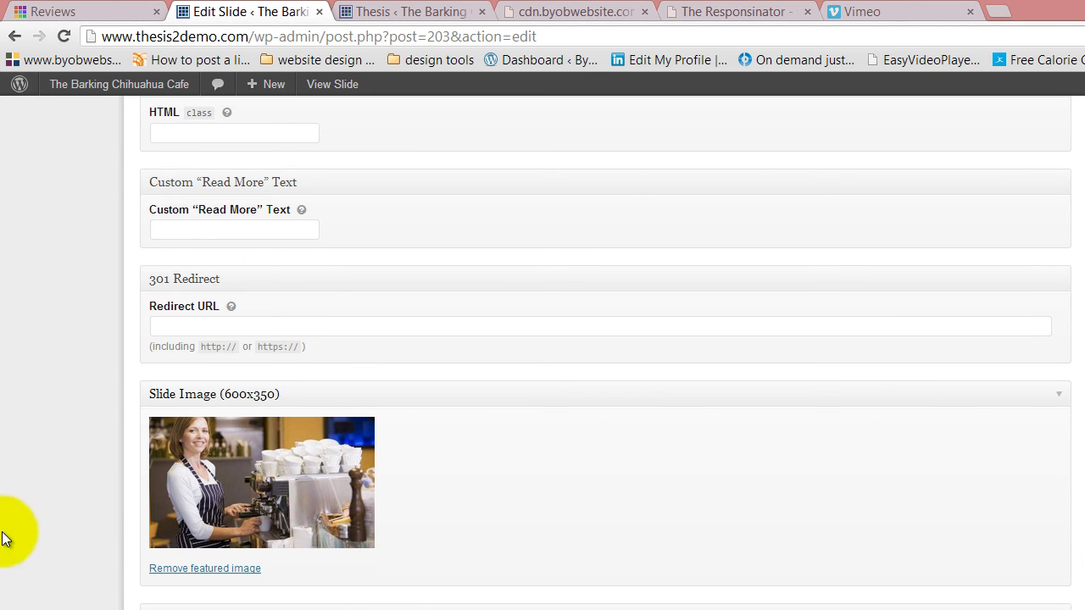
scroll(94, 506, "up", 3)
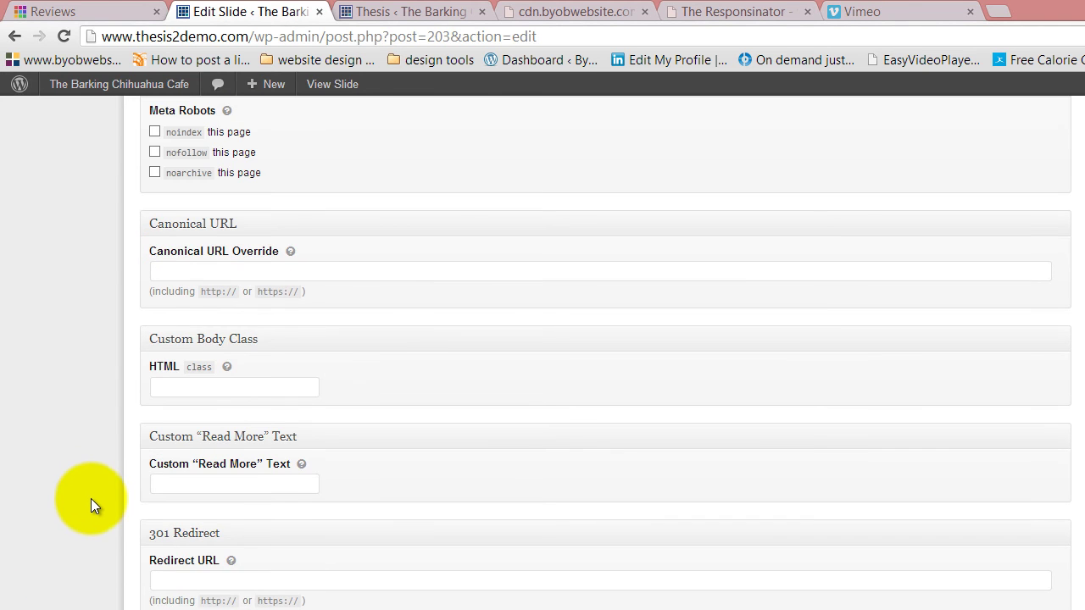
scroll(94, 501, "up", 5)
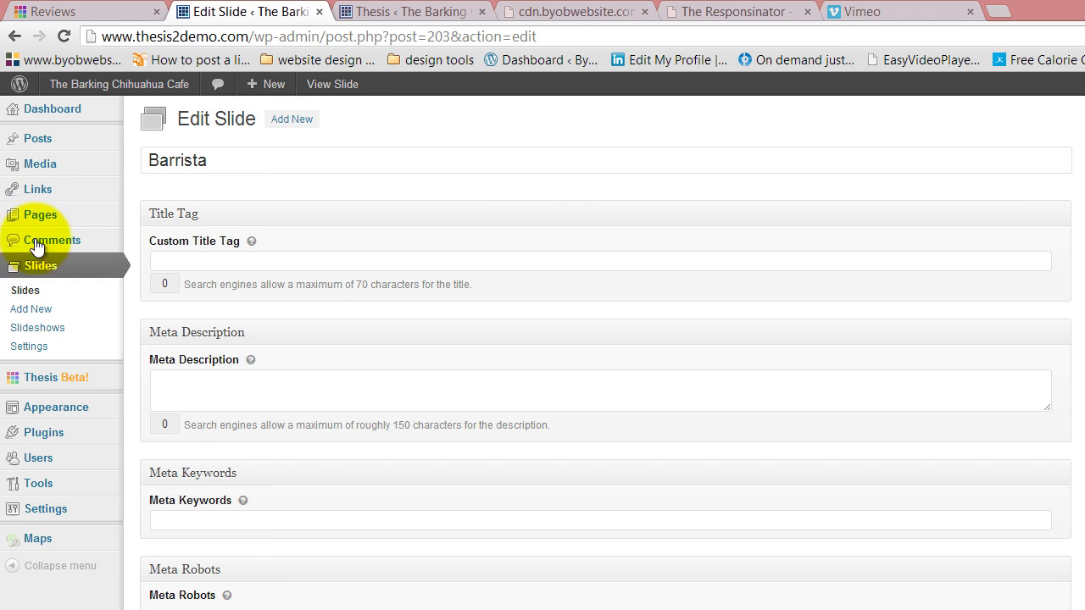
mouse_move(31, 215)
left_click(201, 215)
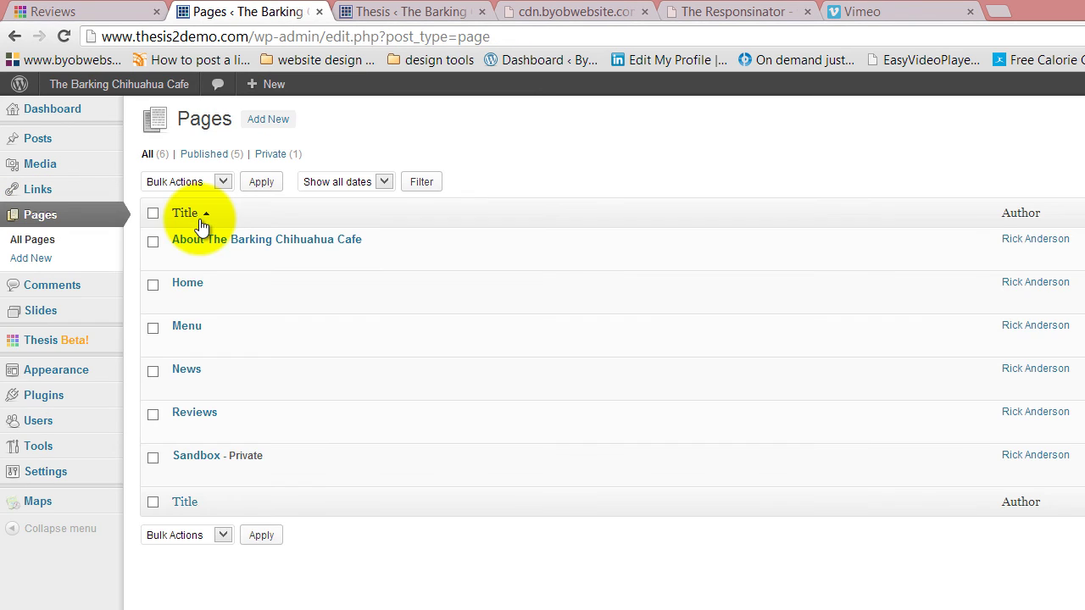
mouse_move(187, 480)
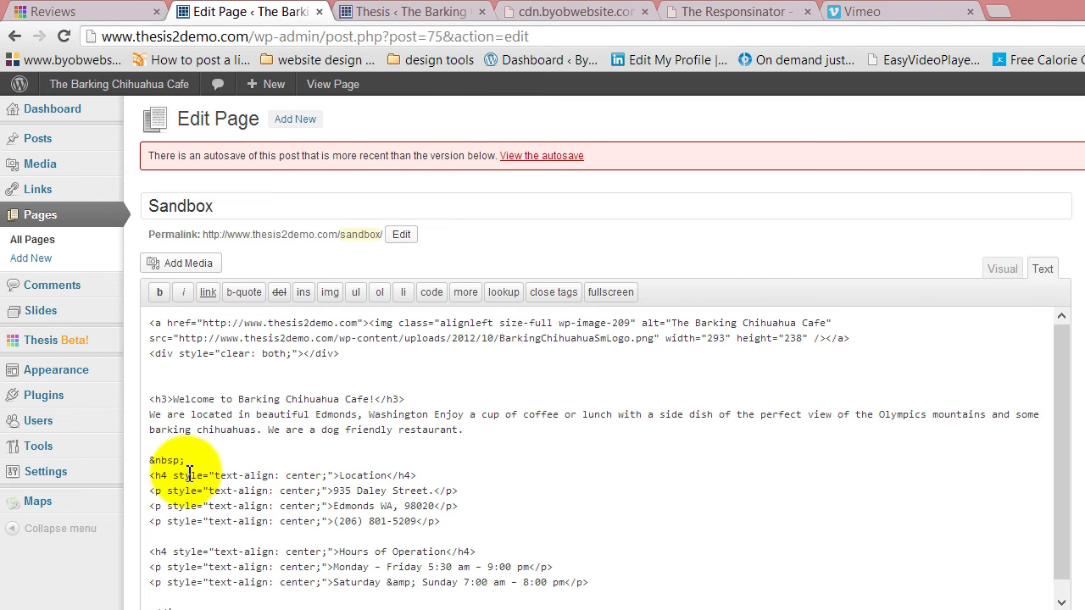
- Insert bcc-slide-store.jpg from the media library at Medium size, 300 × 175, at the end of the Sandbox content
scroll(534, 377, "down", 3)
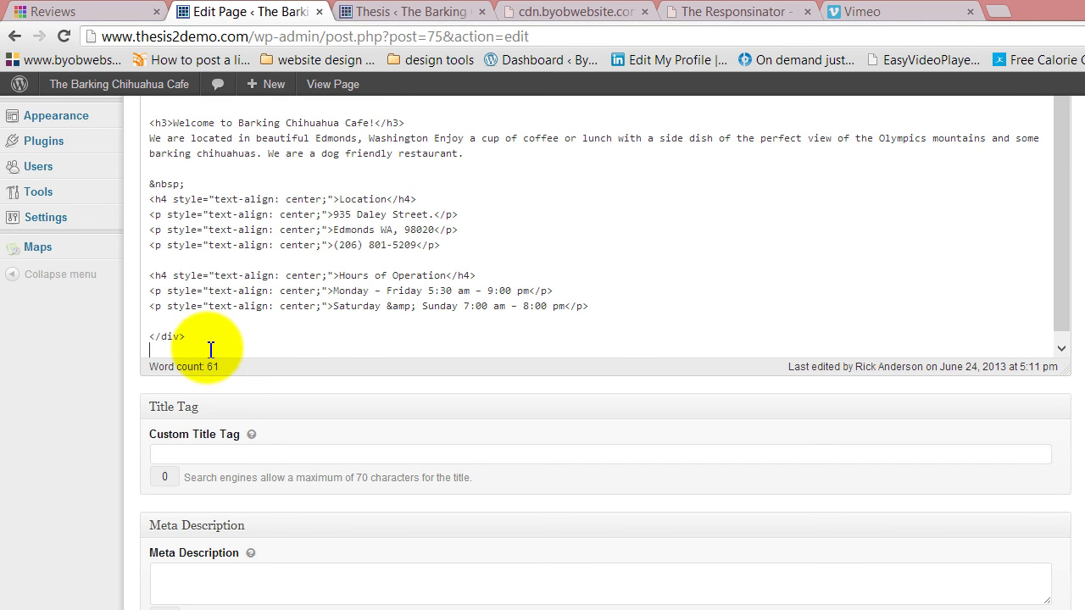
scroll(390, 508, "up", 3)
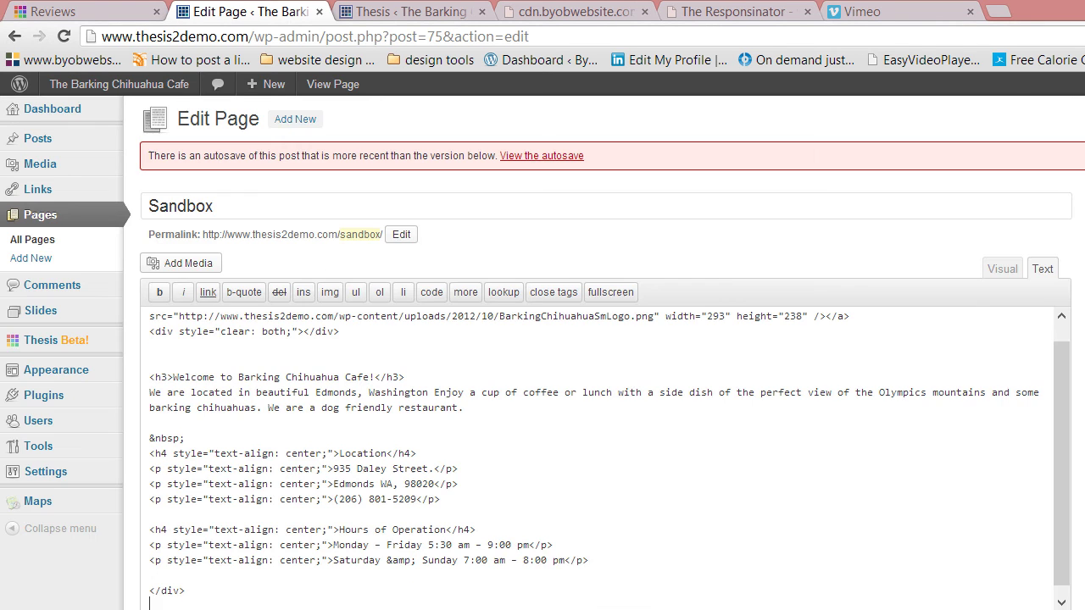
left_click(192, 263)
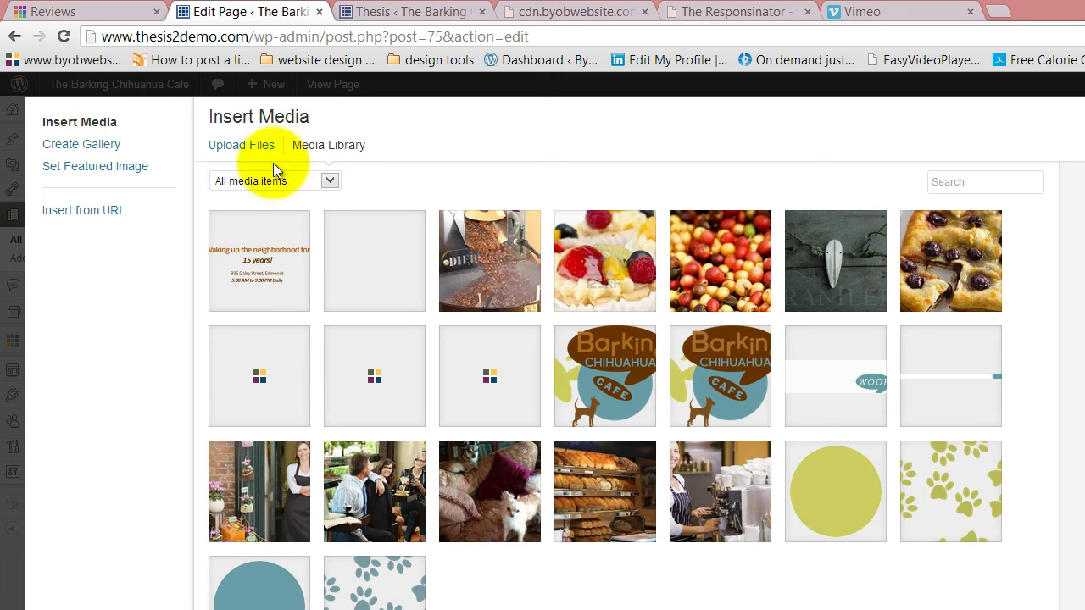
left_click(259, 490)
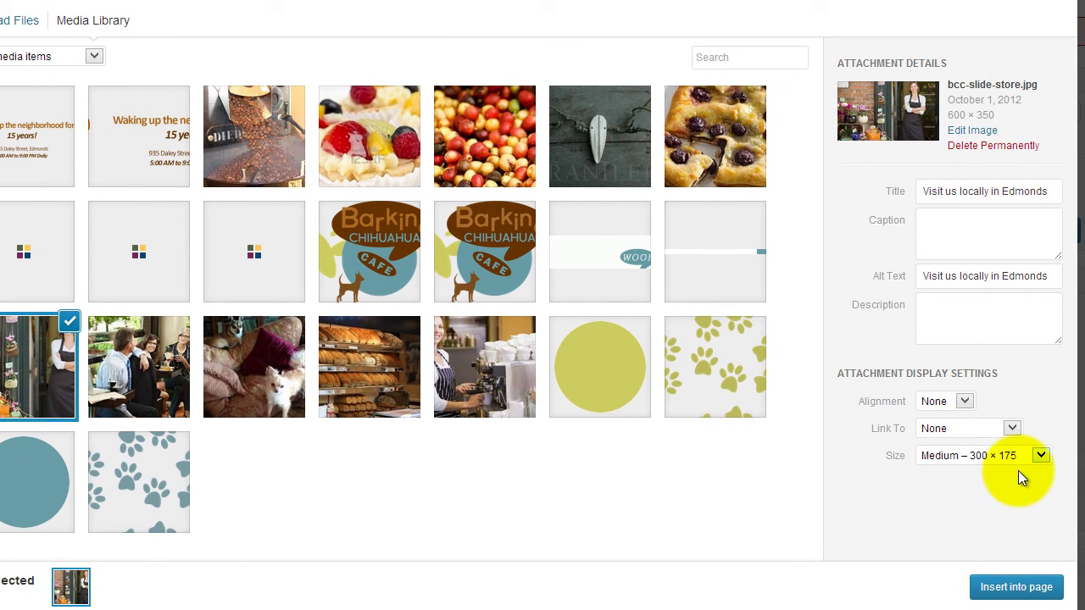
left_click(1017, 587)
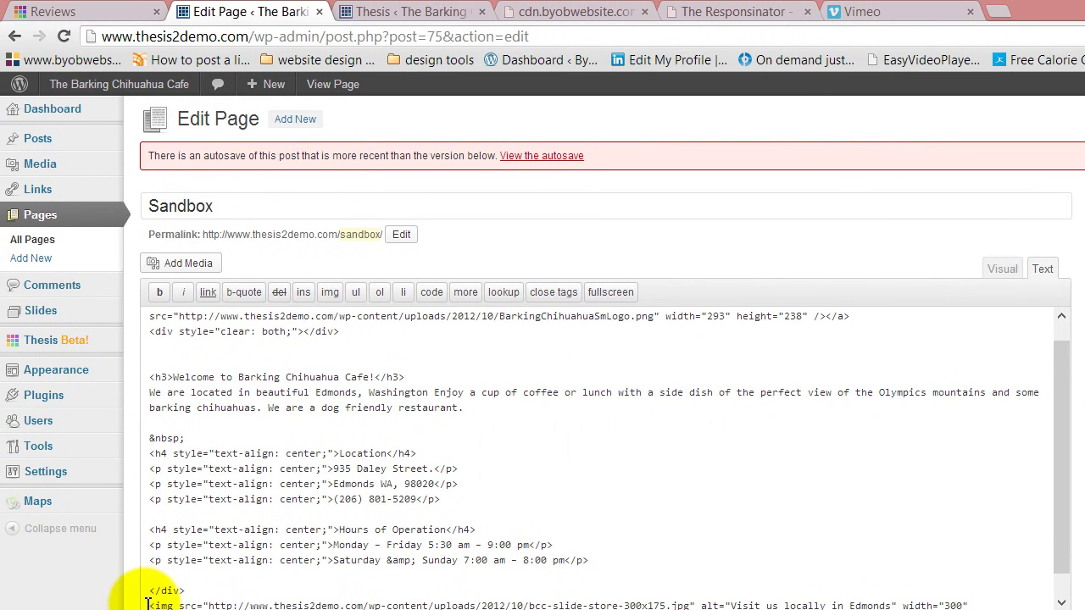
- Copy the store image tag from the Sandbox page, replace the slideshow shortcode in the Sidebar Text Box with it, and save the options
left_click_drag(148, 604, 748, 607)
key("ctrl+c")
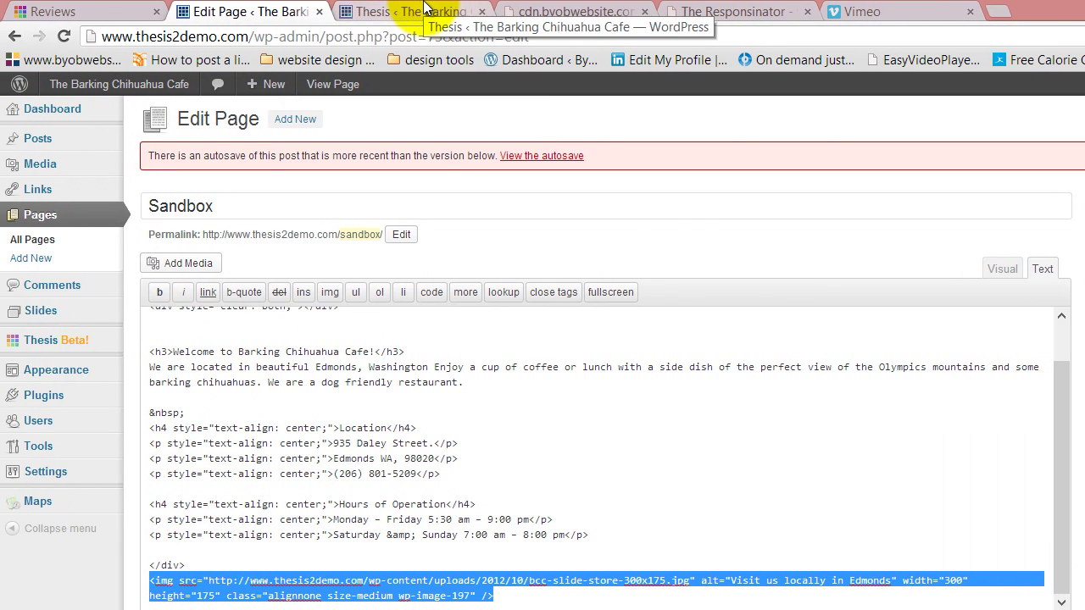
left_click(424, 7)
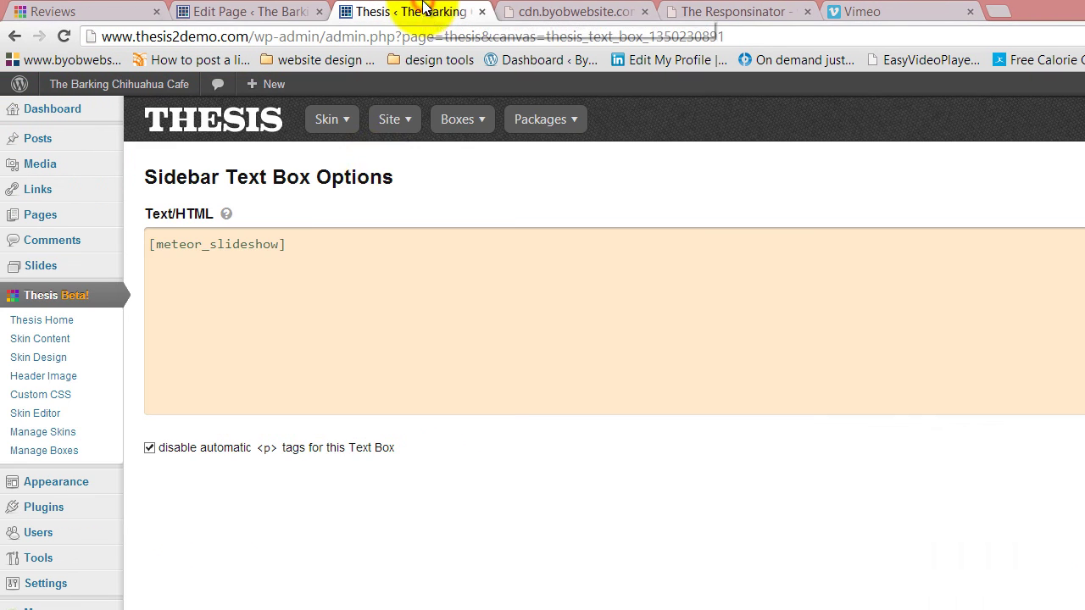
triple_click(323, 242)
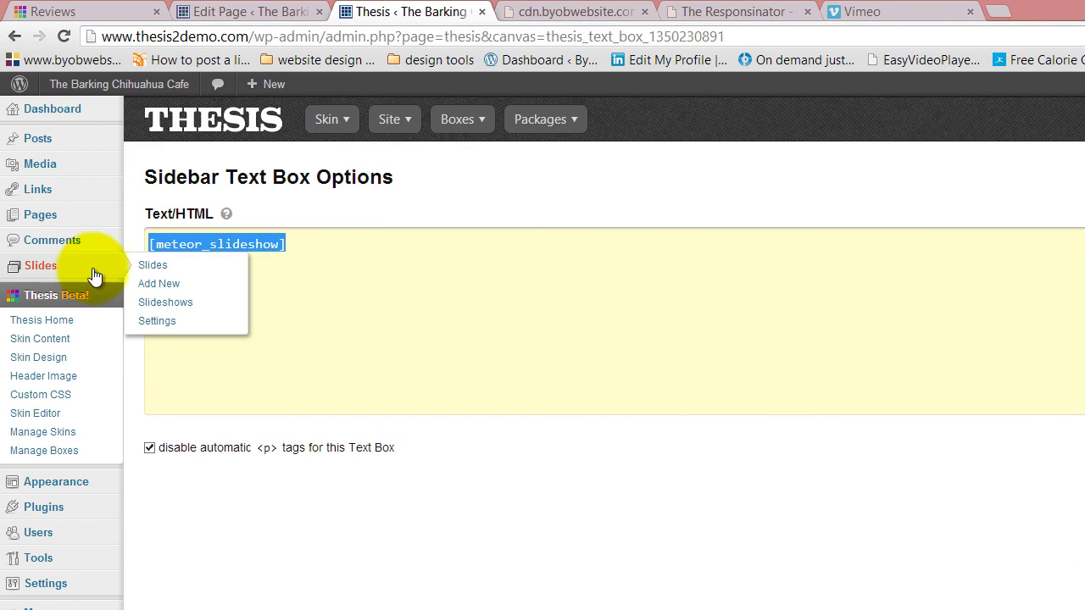
key("ctrl+v")
left_click(989, 183)
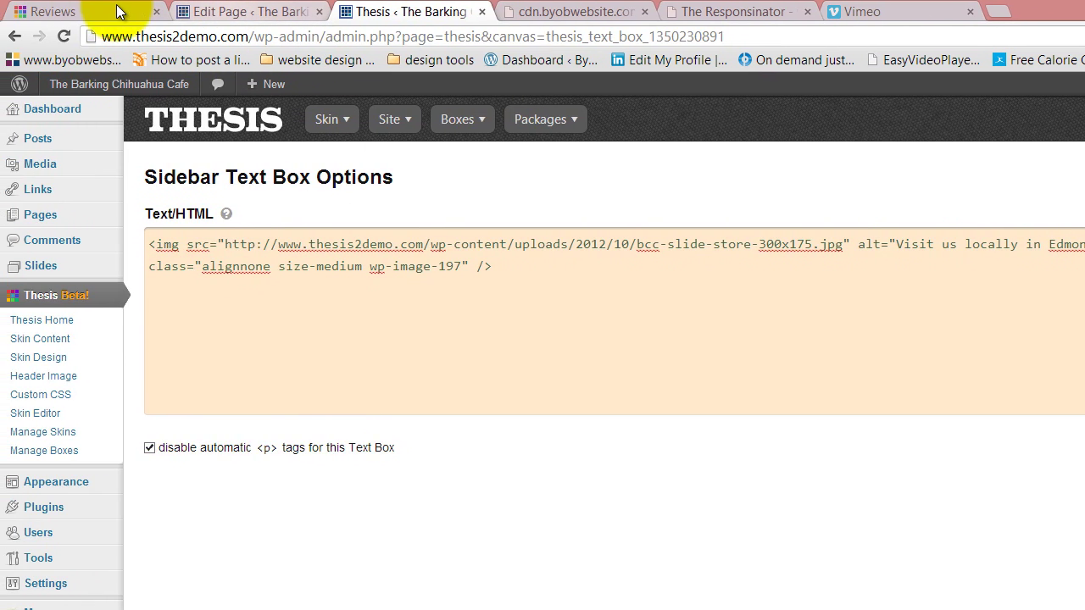
- Reload the Reviews page and check that the store image replaces the slideshow in the sidebar
left_click(117, 8)
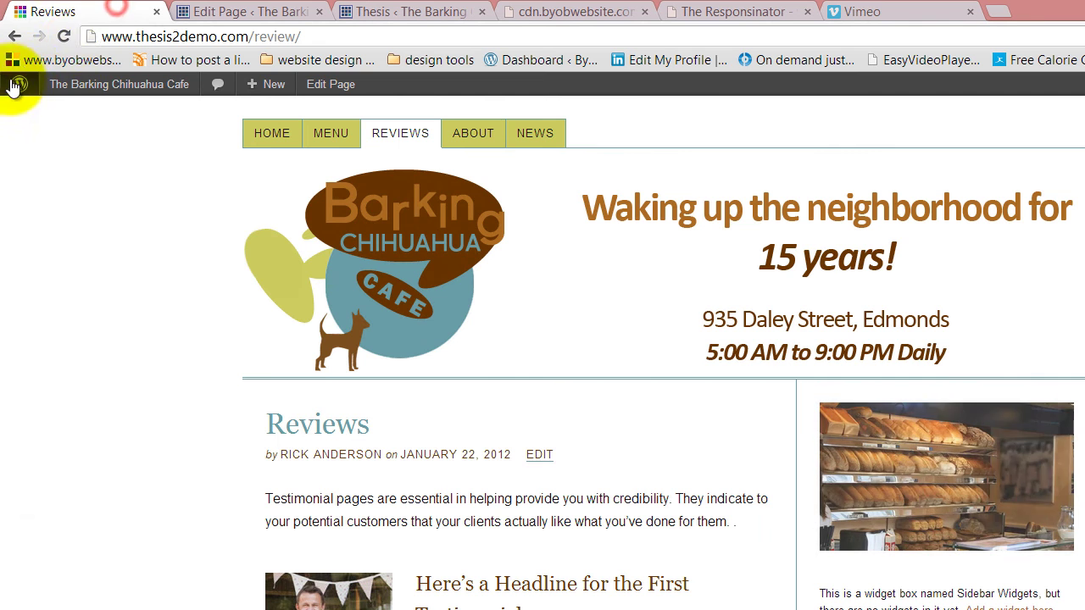
left_click(64, 36)
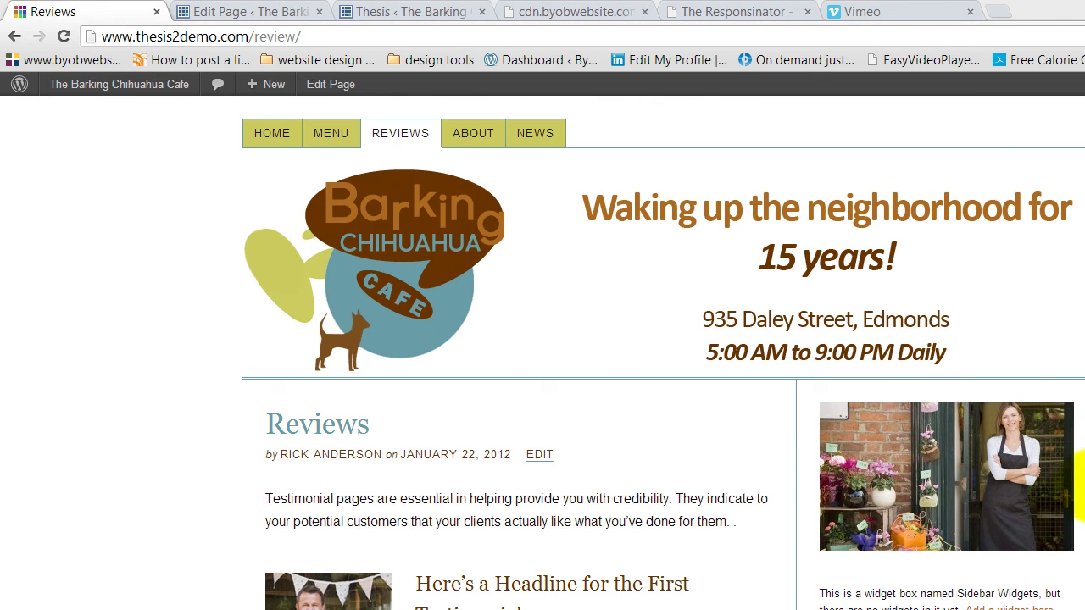
scroll(543, 353, "down", 2)
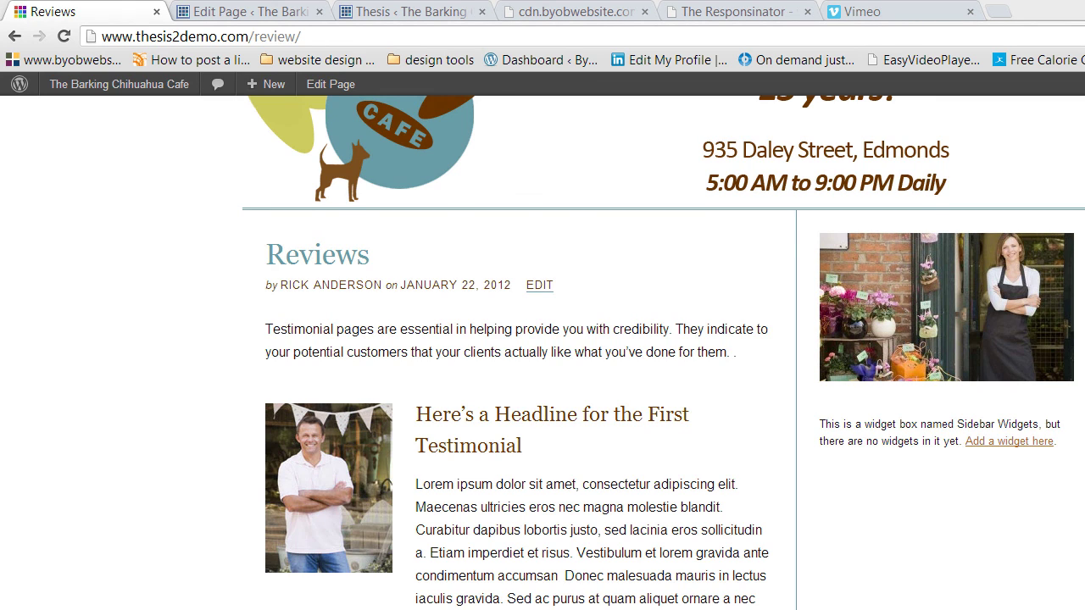
scroll(543, 353, "down", 1)
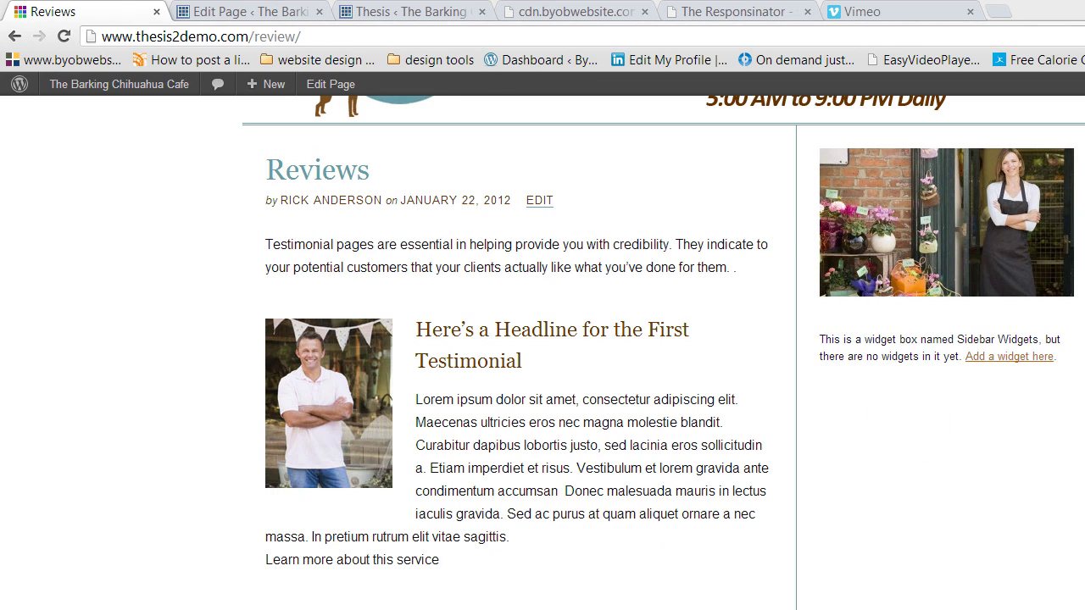